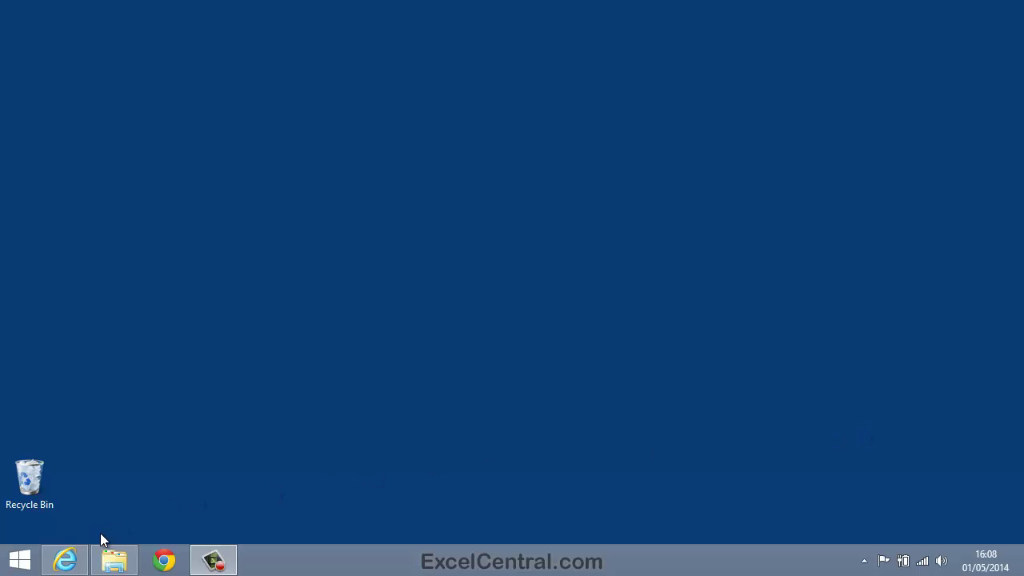
Launch Excel 2013 and open a blank workbook
{"action": "left_click", "coordinate": [18, 559]}
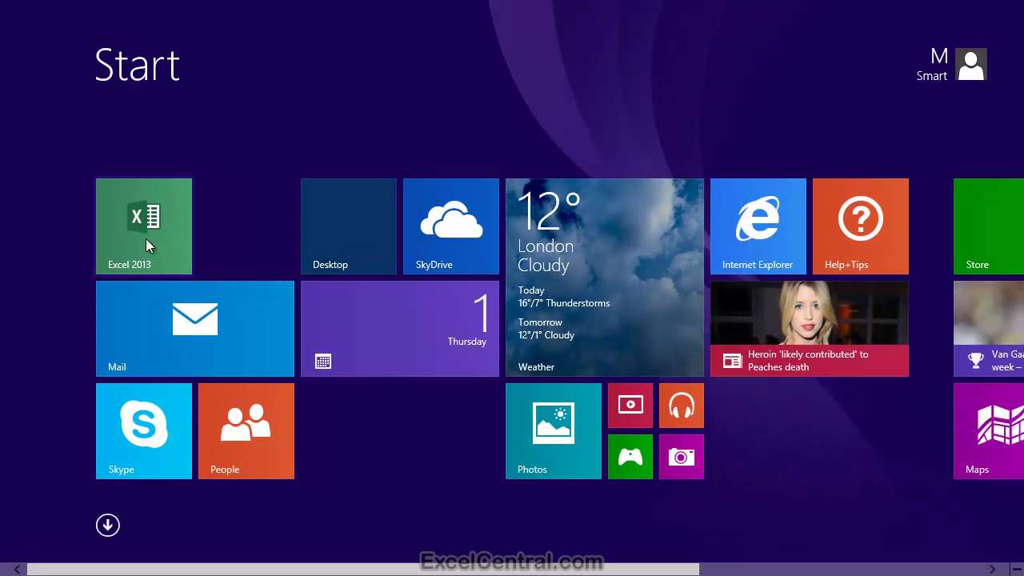
{"action": "left_click", "coordinate": [146, 238]}
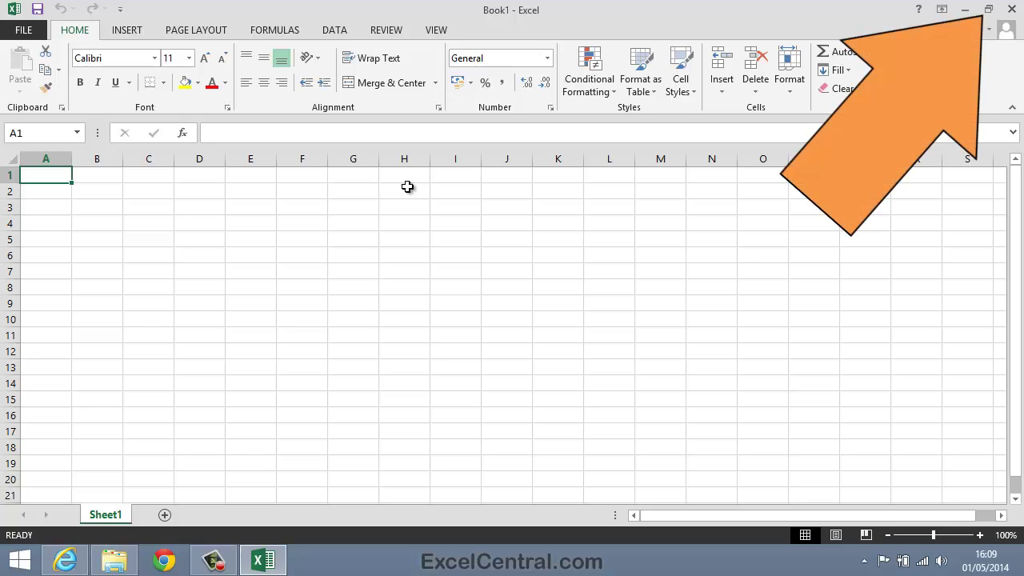
Shrink the workbook window to about half the screen width, display the collapsed Alignment group's commands, and maximize the window again
{"action": "left_click", "coordinate": [990, 10]}
{"action": "left_click_drag", "start_coordinate": [468, 248], "coordinate": [998, 288]}
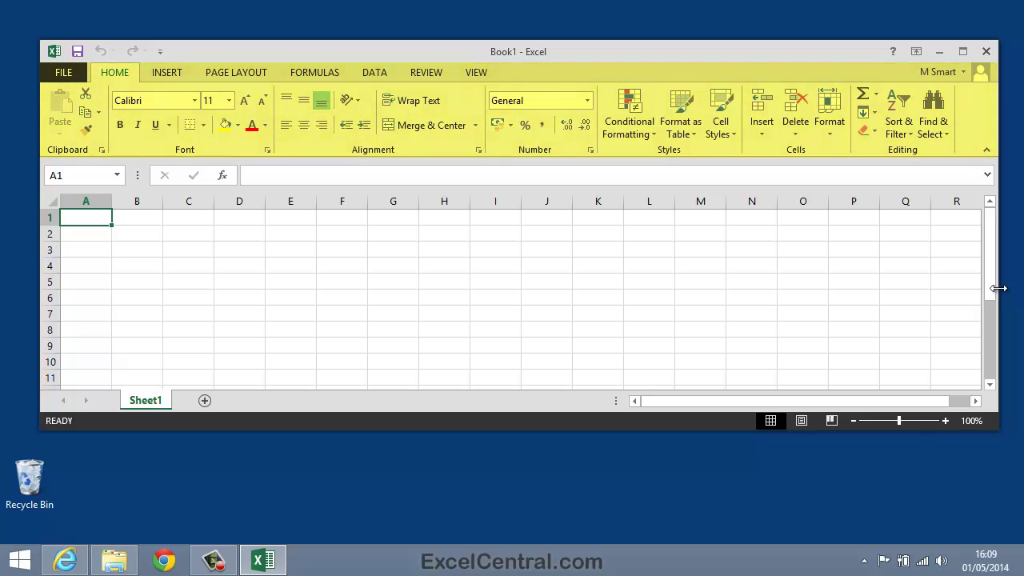
{"action": "left_click_drag", "start_coordinate": [999, 288], "coordinate": [491, 260]}
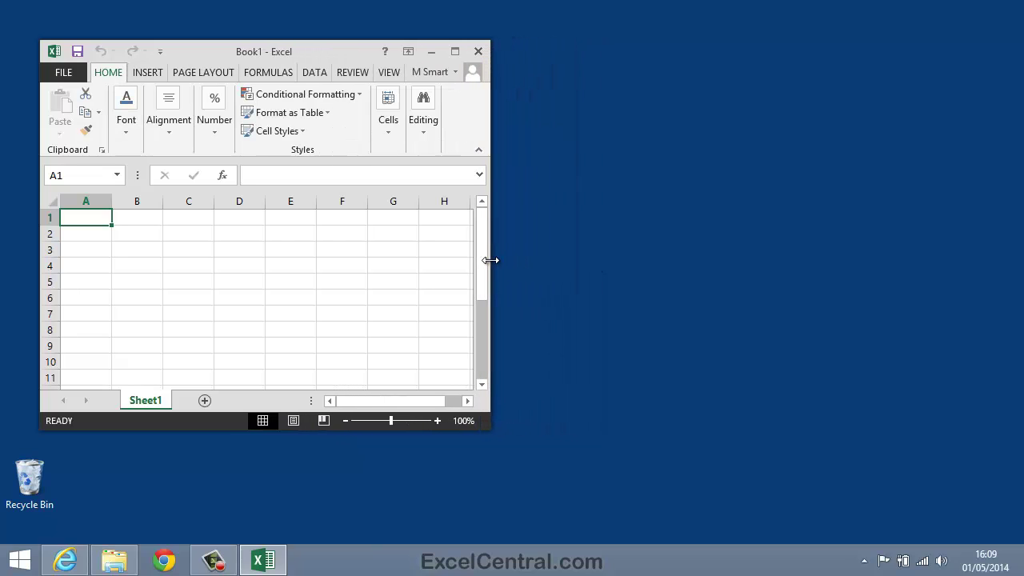
{"action": "left_click", "coordinate": [168, 130]}
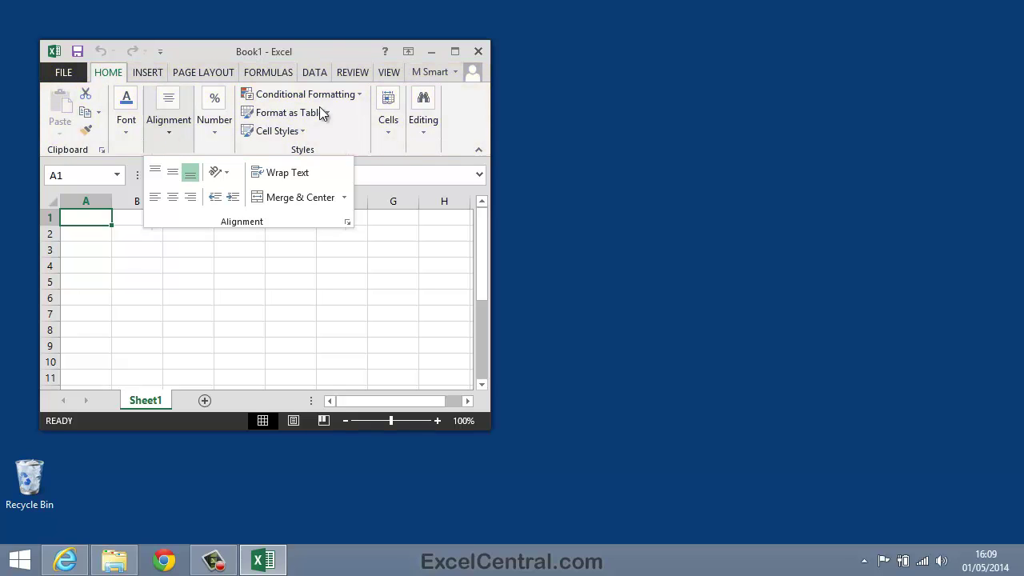
{"action": "left_click", "coordinate": [454, 51]}
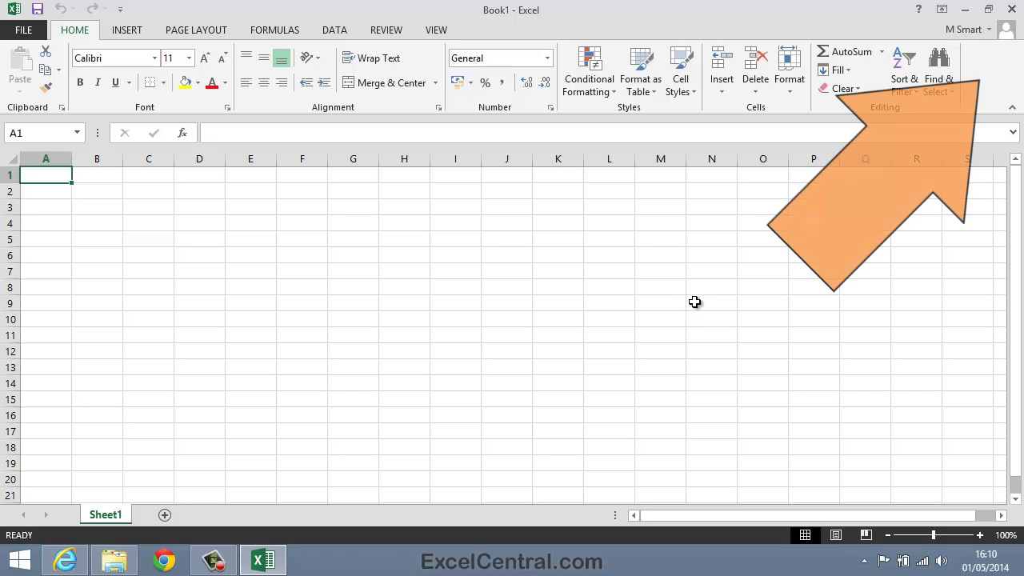
Reset all Ribbon and Quick Access Toolbar customizations to their defaults and apply the change
{"action": "right_click", "coordinate": [982, 83]}
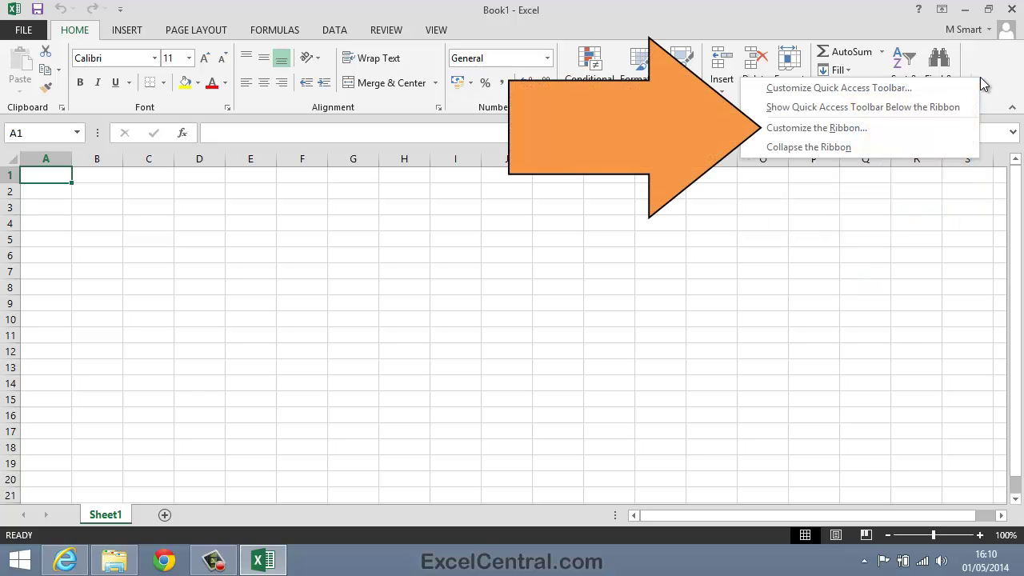
{"action": "left_click", "coordinate": [866, 128]}
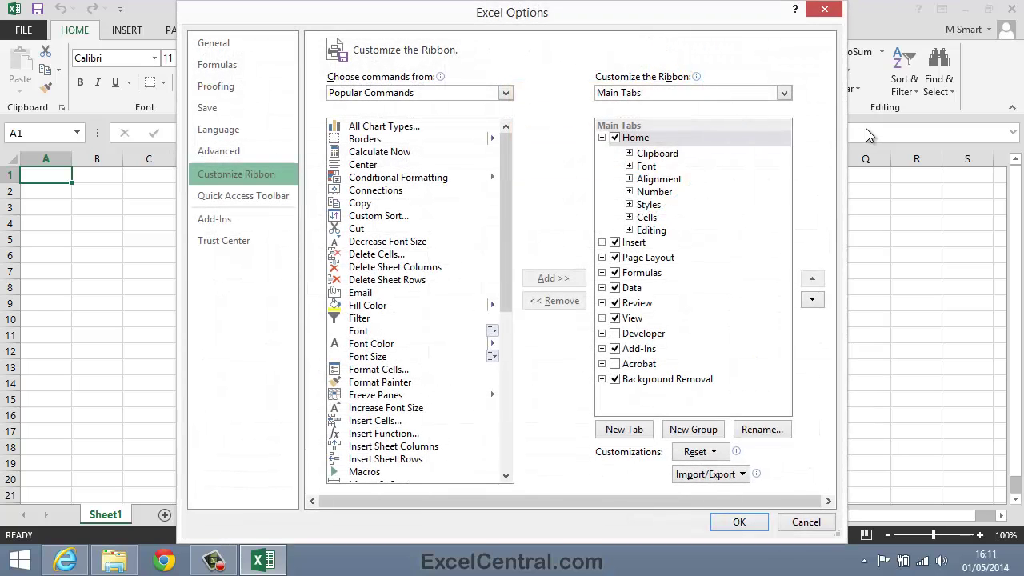
{"action": "left_click", "coordinate": [696, 452]}
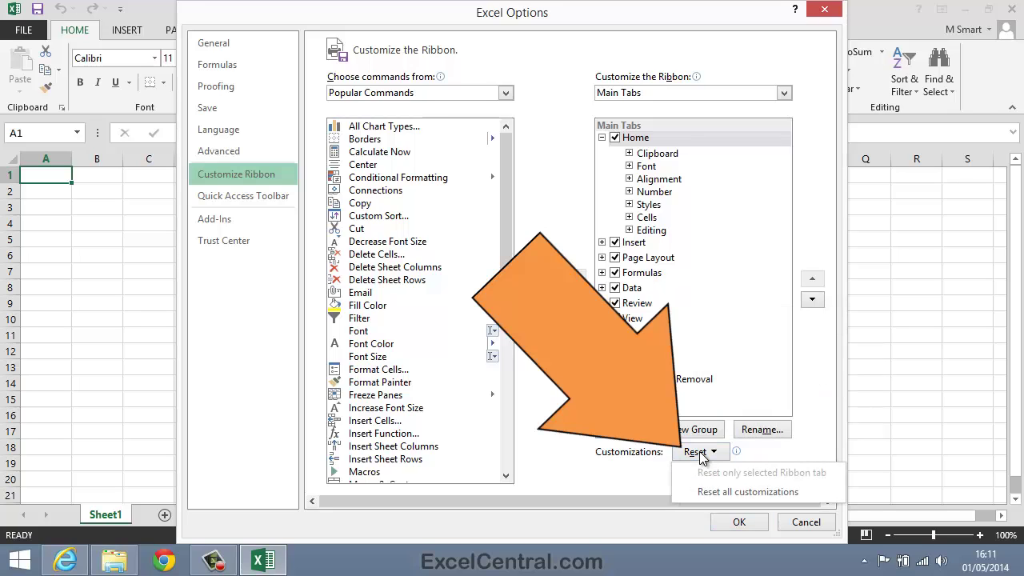
{"action": "left_click", "coordinate": [722, 493]}
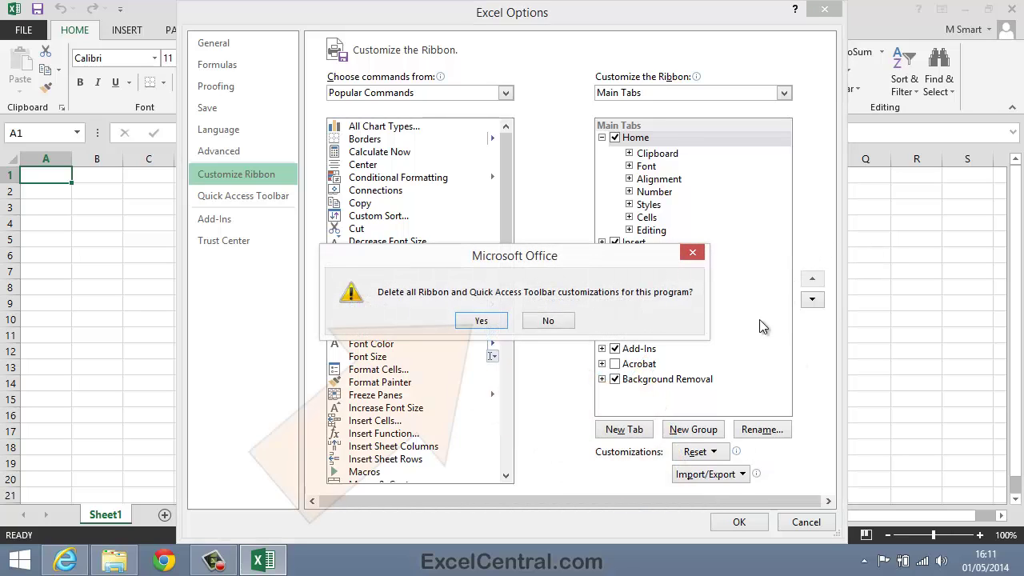
{"action": "left_click", "coordinate": [481, 321]}
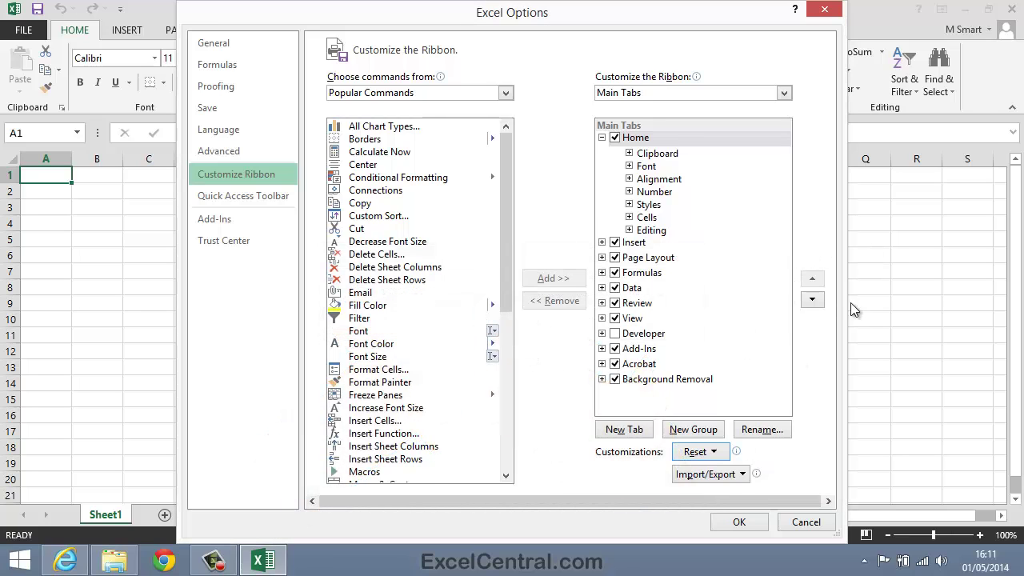
{"action": "left_click", "coordinate": [739, 522]}
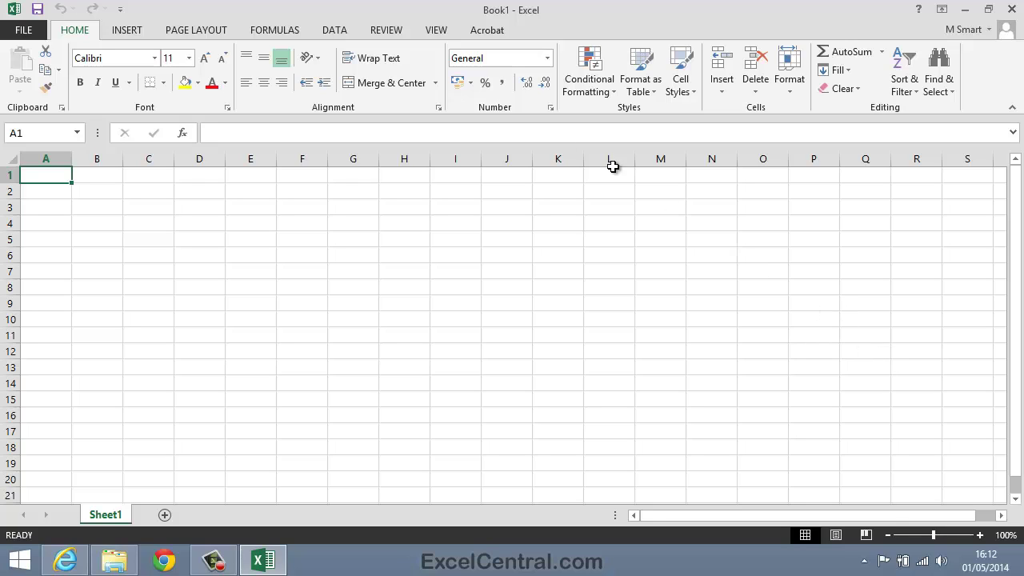
Examine the Insert, Page Layout, Formulas, Data, Review and View commands on the ribbon, and return to the Home commands
{"action": "left_click", "coordinate": [125, 33]}
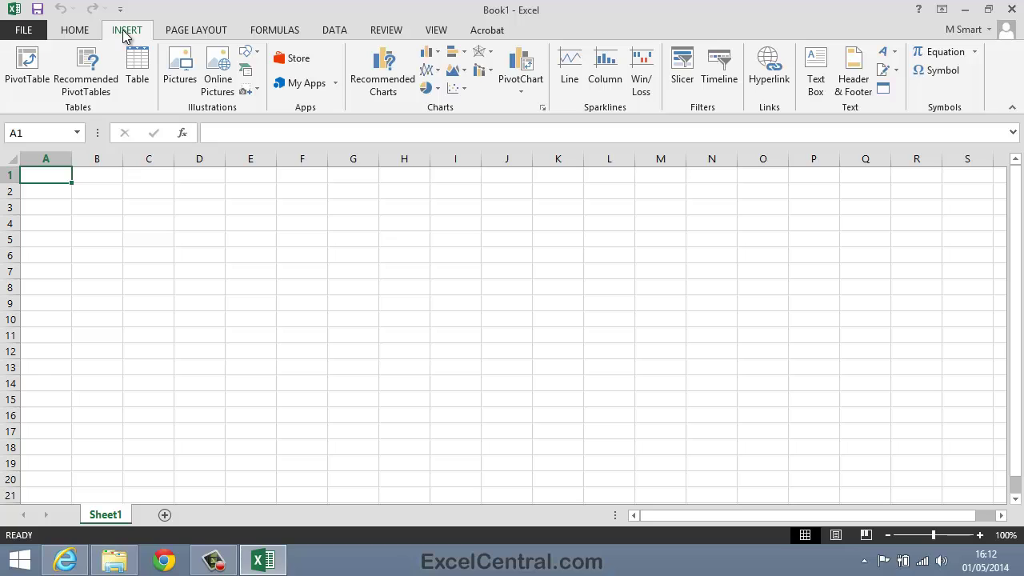
{"action": "left_click", "coordinate": [215, 35]}
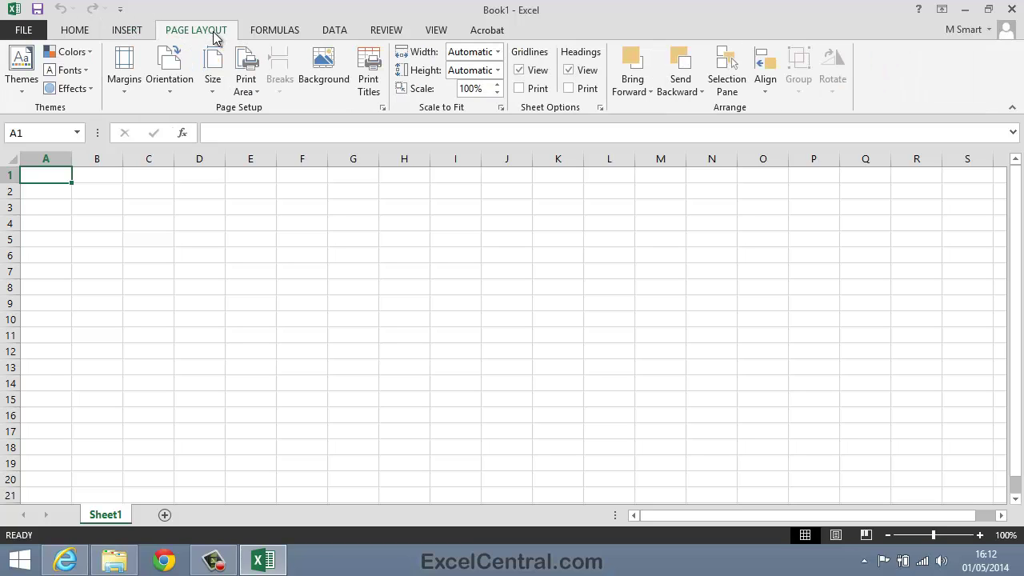
{"action": "left_click", "coordinate": [275, 34]}
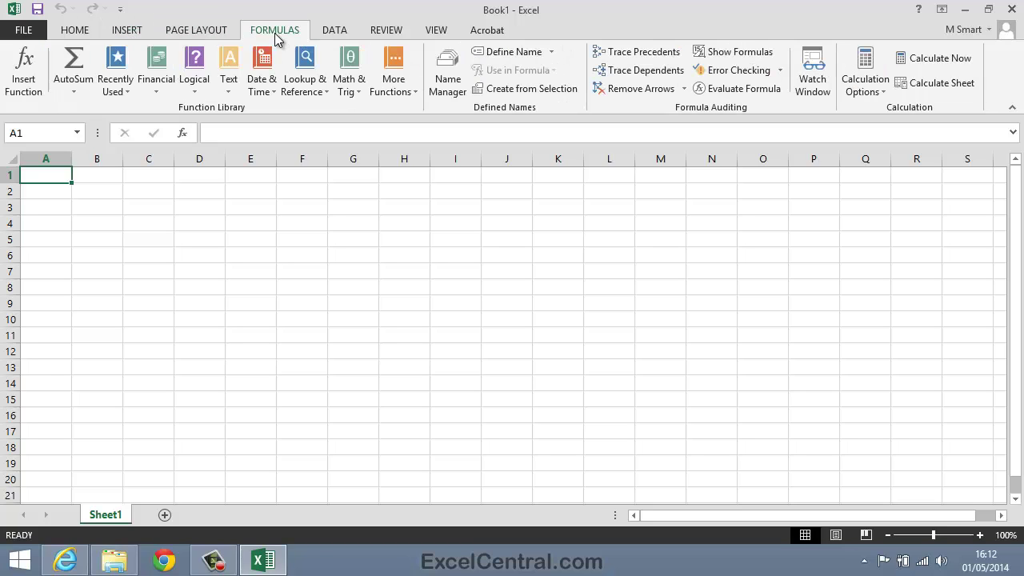
{"action": "left_click", "coordinate": [335, 31]}
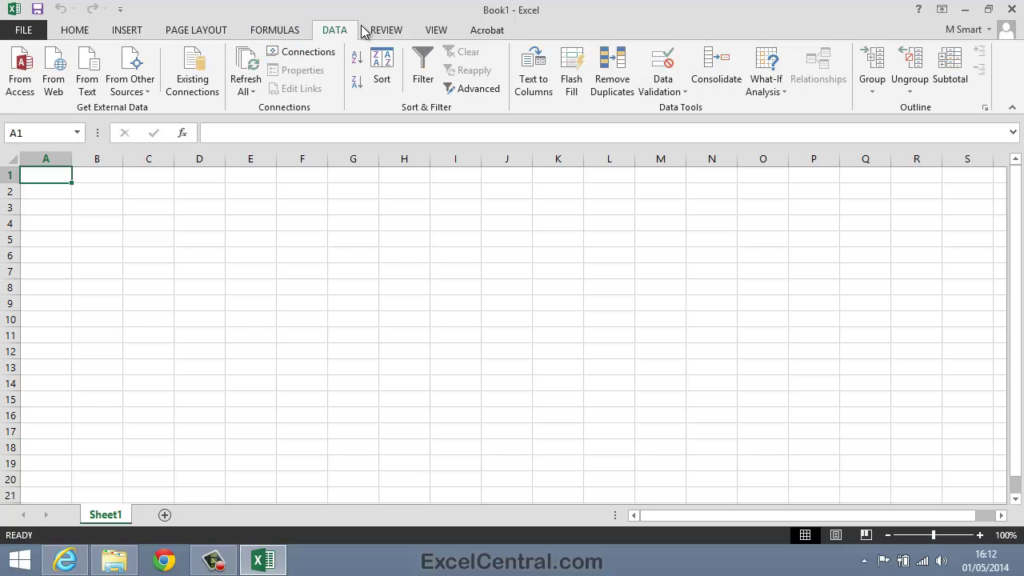
{"action": "left_click", "coordinate": [391, 32]}
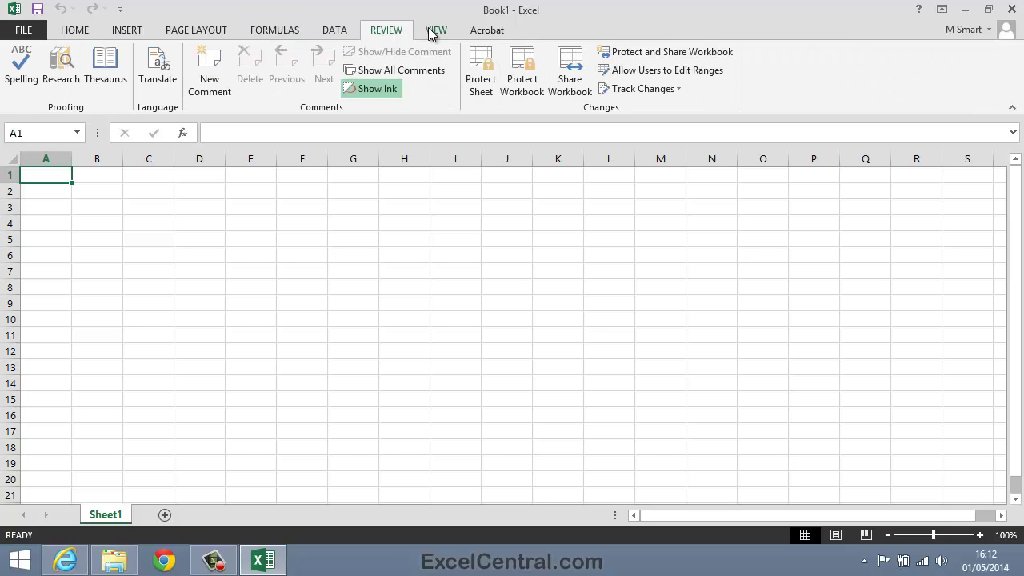
{"action": "left_click", "coordinate": [432, 32]}
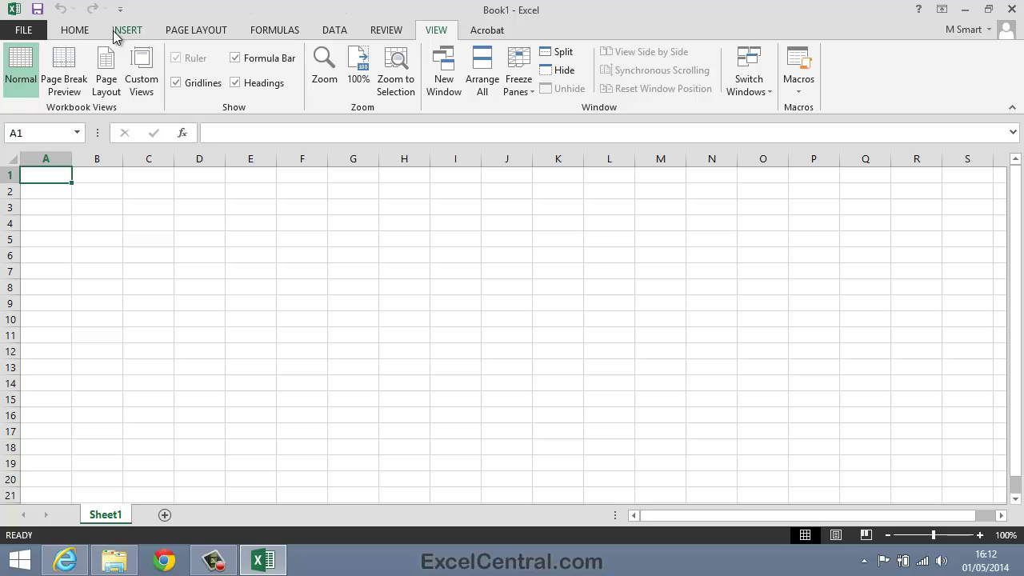
{"action": "left_click", "coordinate": [76, 31]}
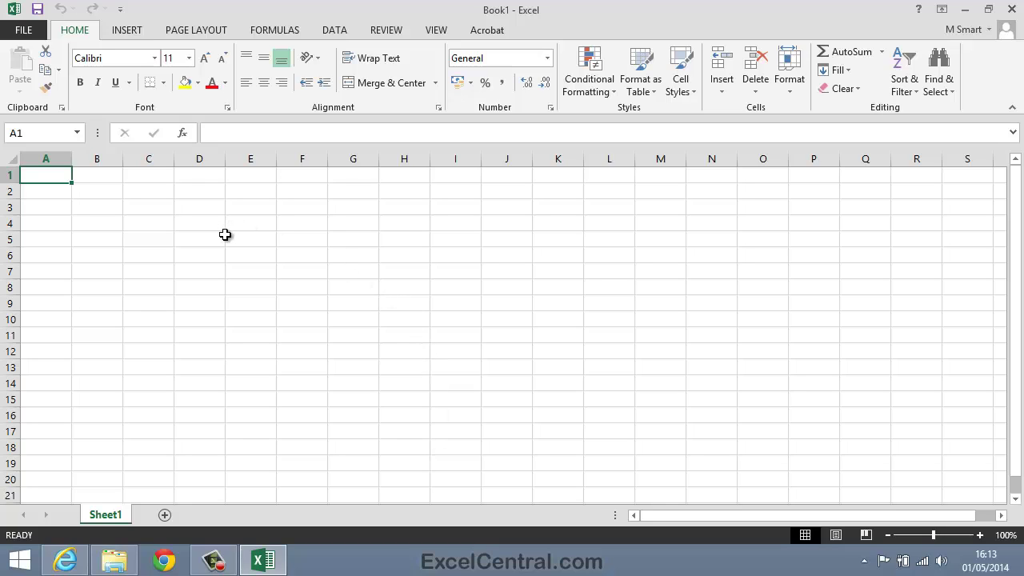
Enter the text Test in cell C3 and make C3 the active cell again
{"action": "left_click", "coordinate": [152, 206]}
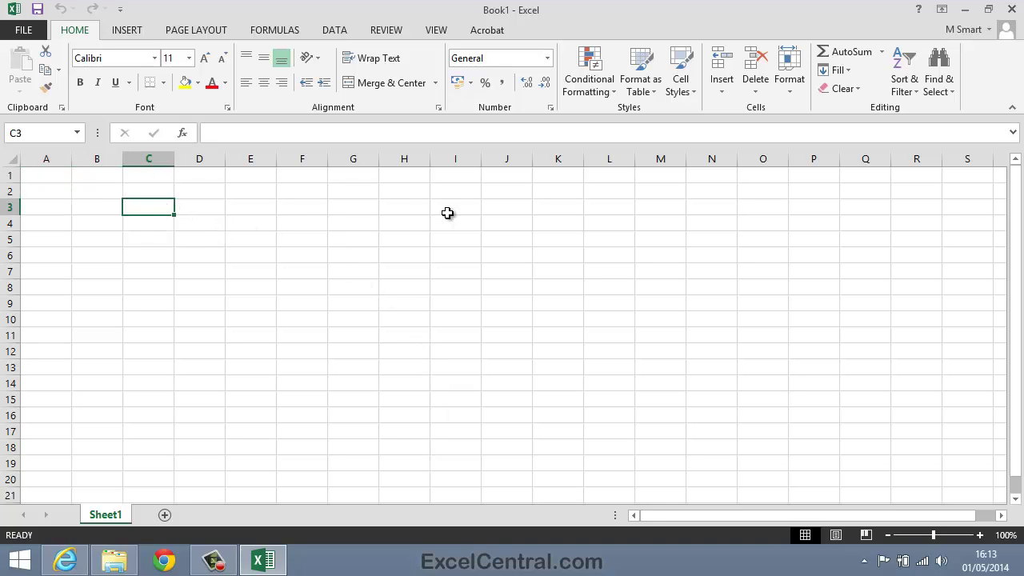
{"action": "type", "text": "Test"}
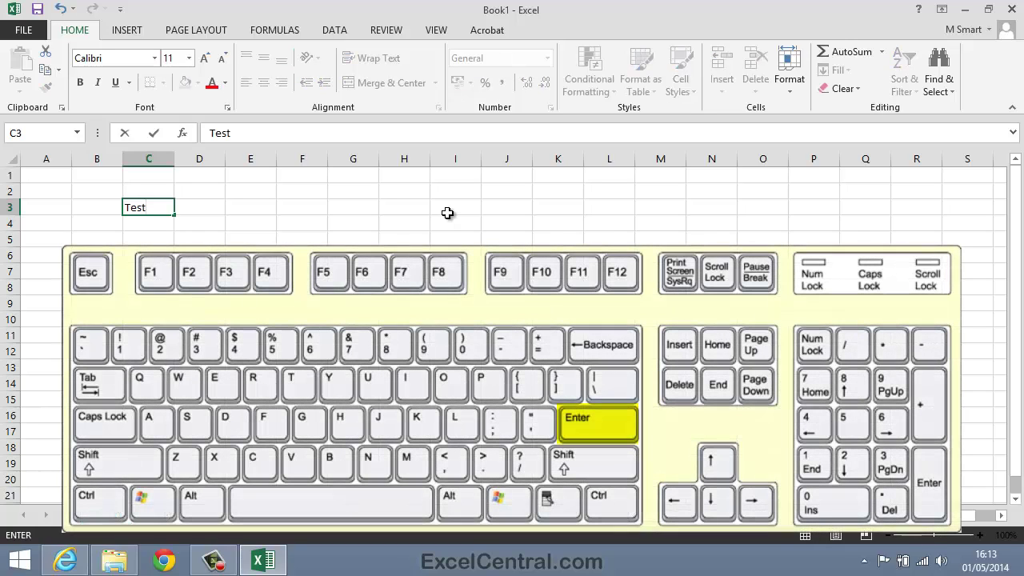
{"action": "key", "text": "Return"}
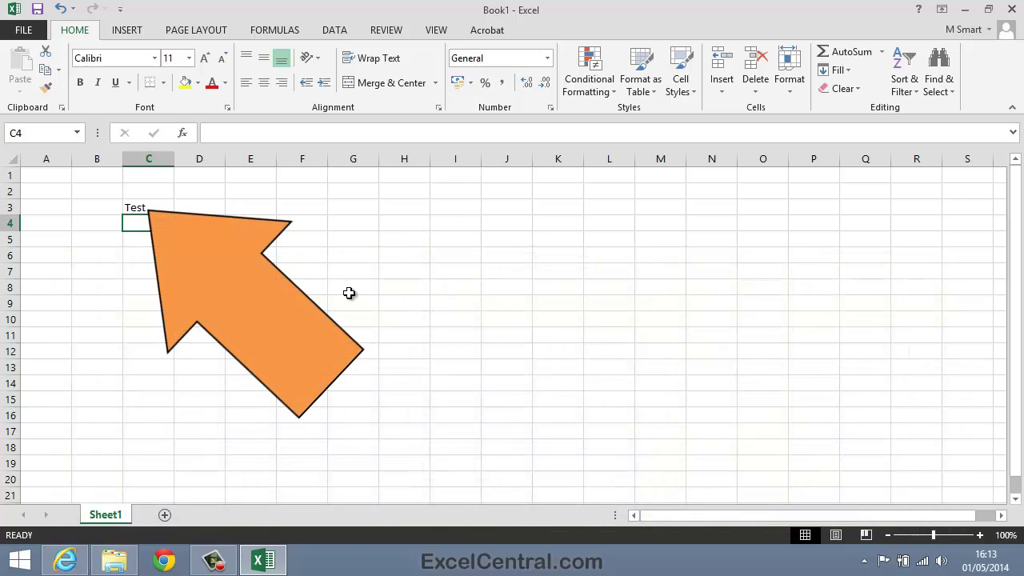
{"action": "left_click", "coordinate": [152, 204]}
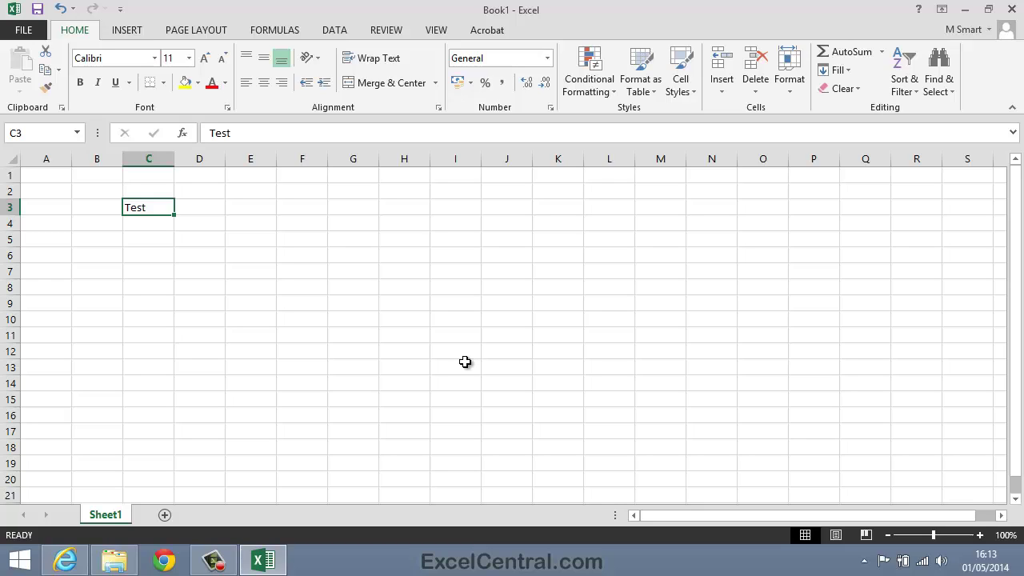
{"action": "key", "text": "ctrl+shift+y"}
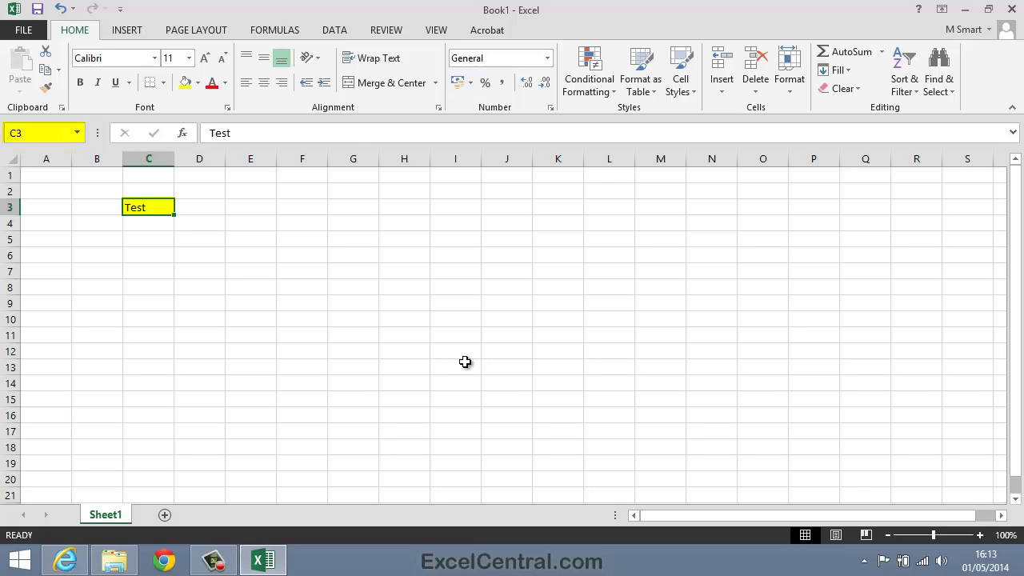
{"action": "key", "text": "ctrl+z"}
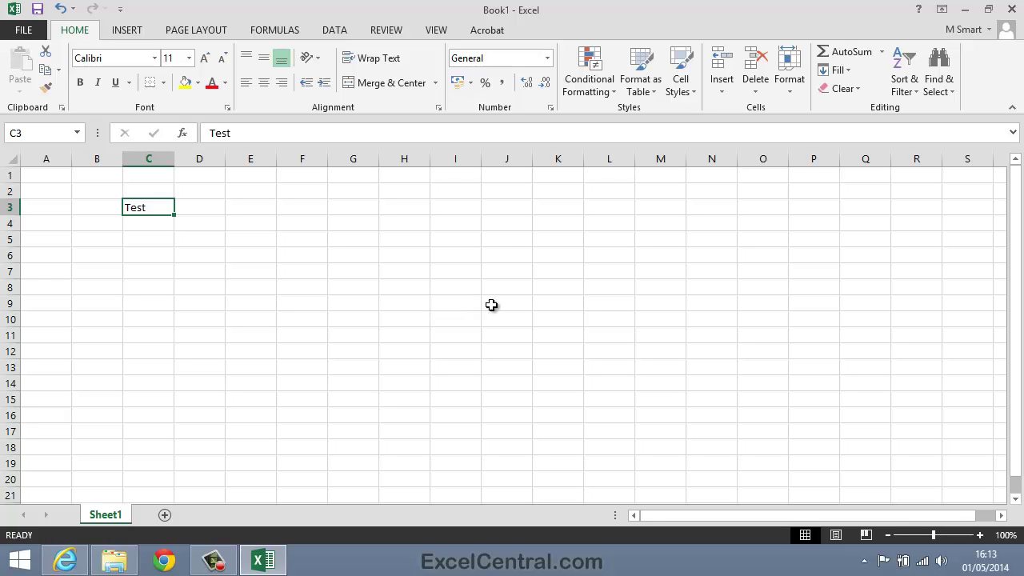
Open the contents of cell C3 for editing and leave edit mode without altering the text
{"action": "double_click", "coordinate": [152, 208]}
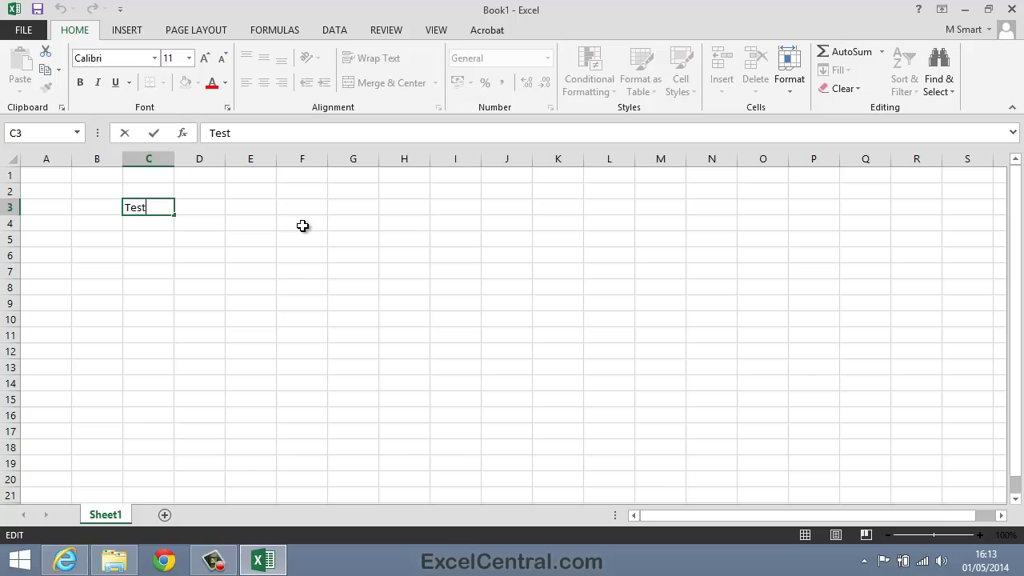
{"action": "key", "text": "Escape"}
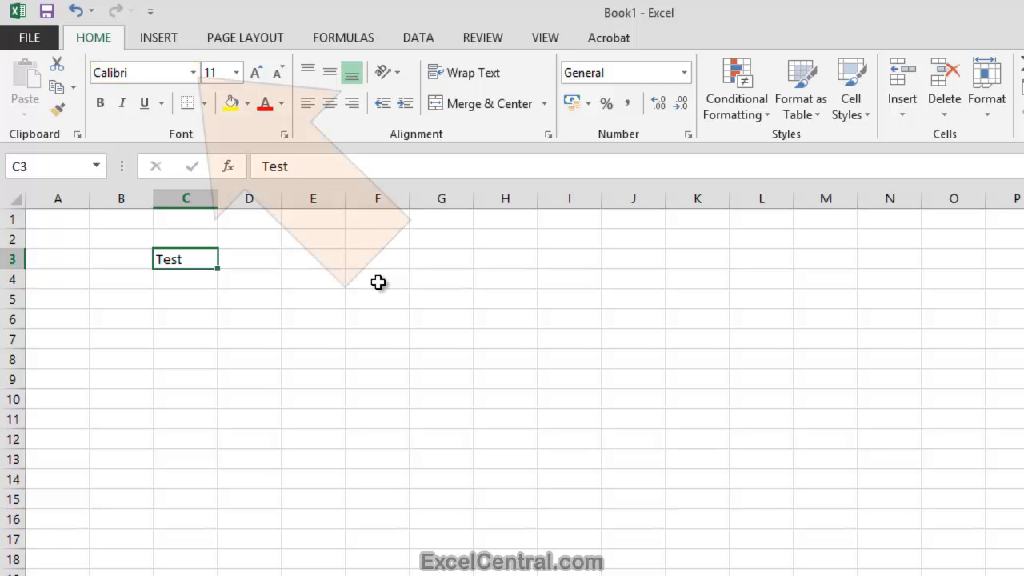
Set the font of cell C3 to Old English Text MT
{"action": "left_click", "coordinate": [194, 74]}
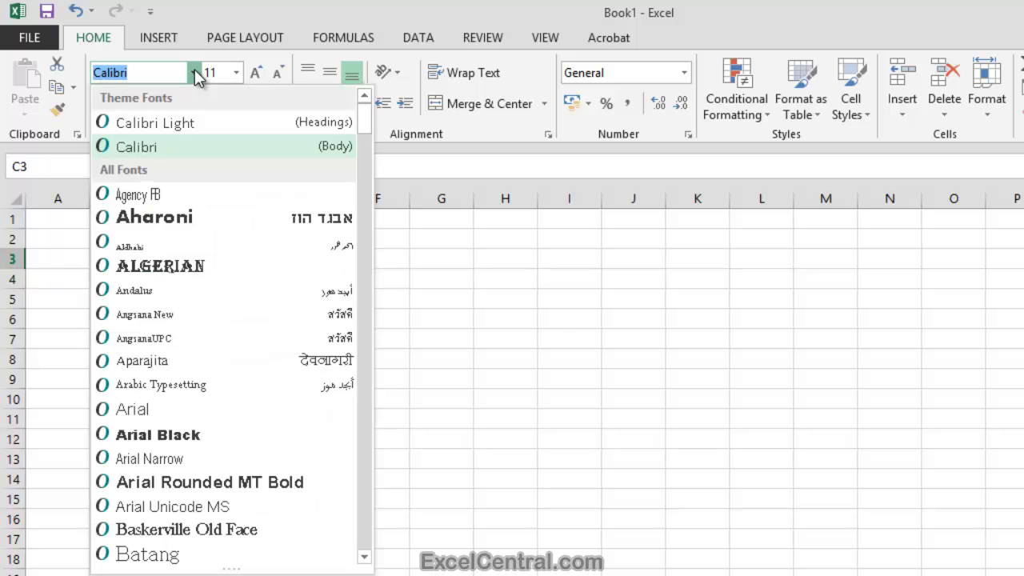
{"action": "left_click_drag", "start_coordinate": [365, 108], "coordinate": [364, 416]}
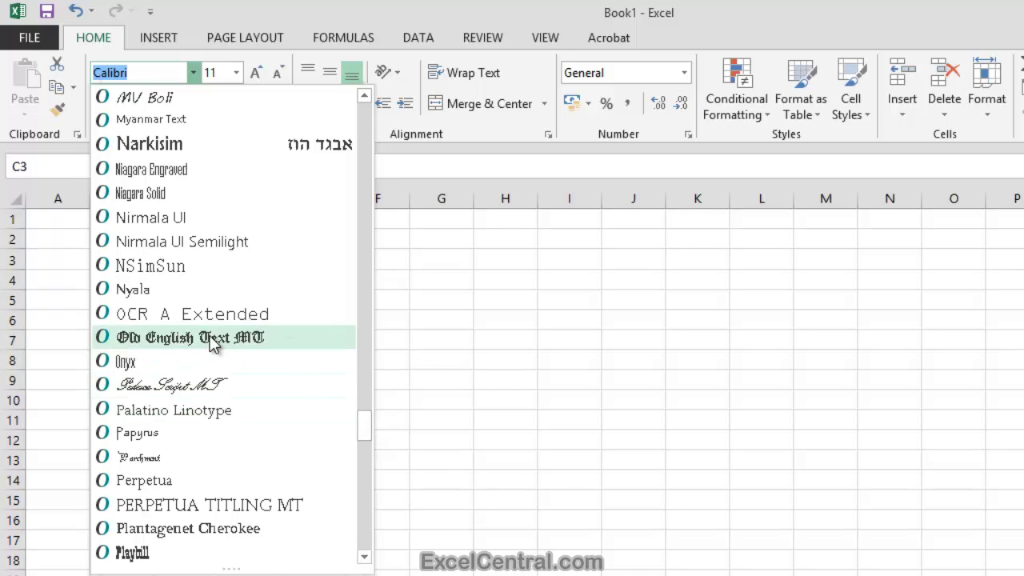
{"action": "left_click", "coordinate": [214, 340]}
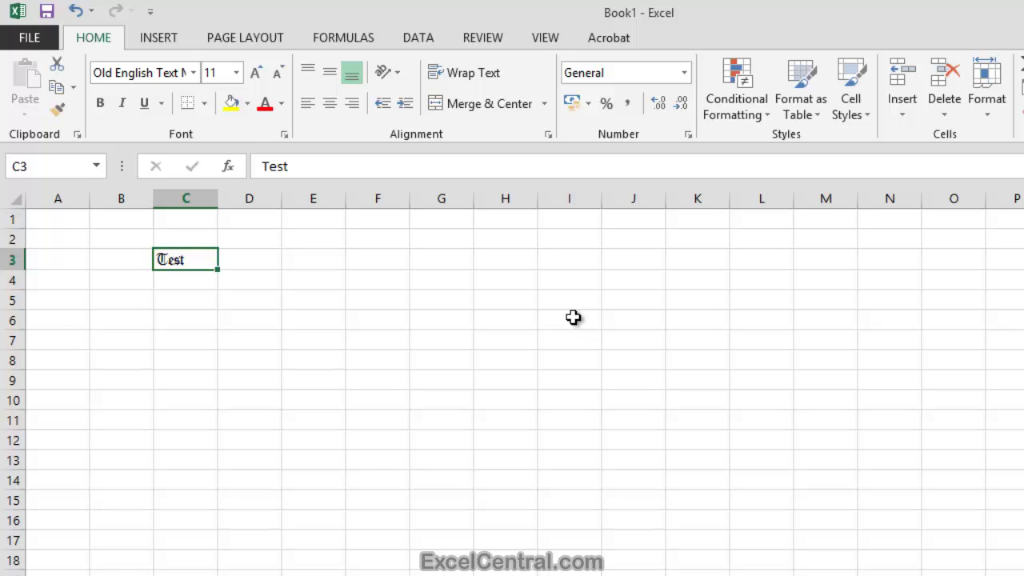
Set the font of cell C3 back to the Calibri body theme font
{"action": "left_click", "coordinate": [194, 73]}
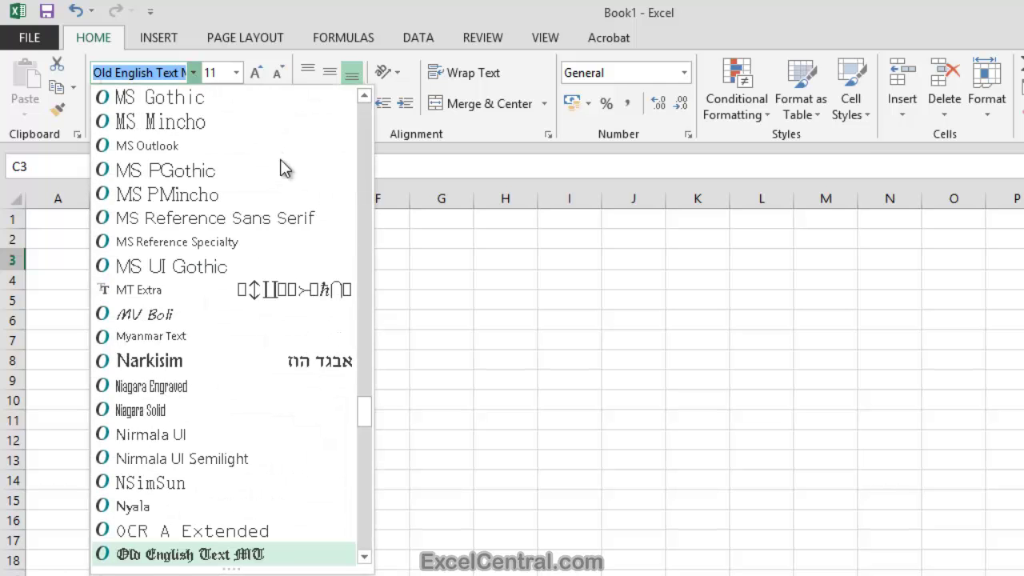
{"action": "left_click_drag", "start_coordinate": [364, 405], "coordinate": [370, 106]}
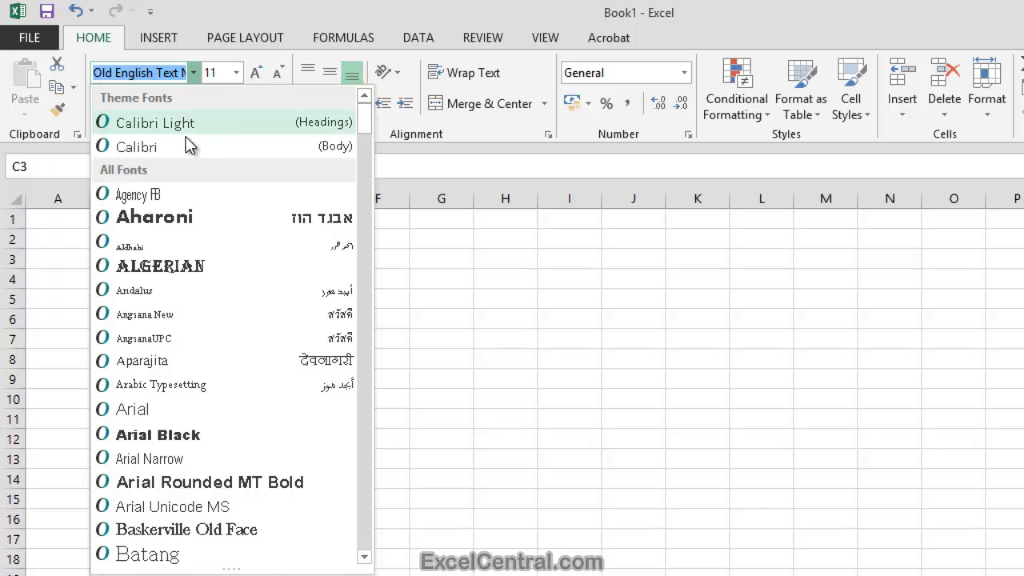
{"action": "left_click", "coordinate": [149, 147]}
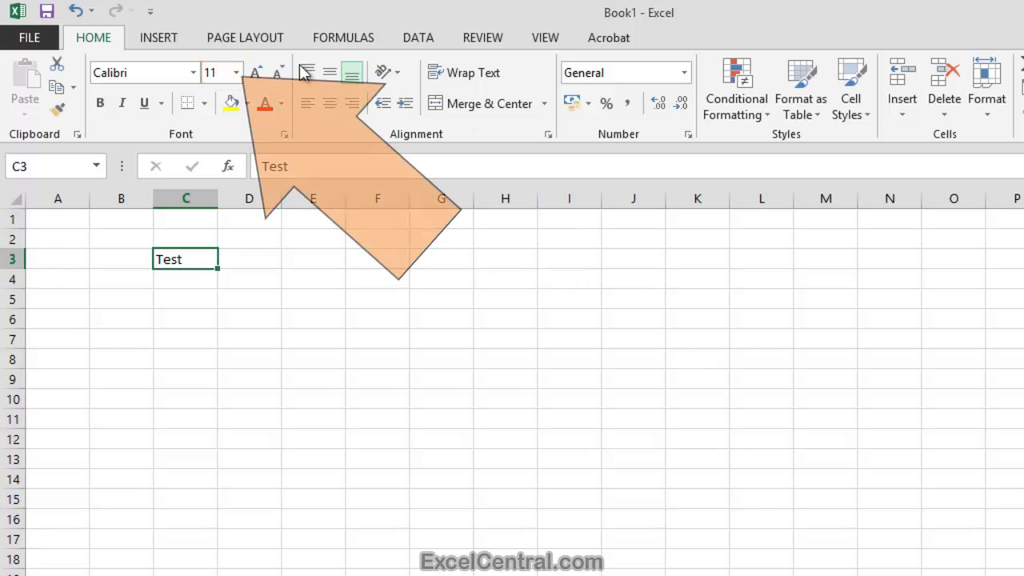
Preview font size 18 on the text in cell C3 and choose size 11
{"action": "left_click", "coordinate": [237, 73]}
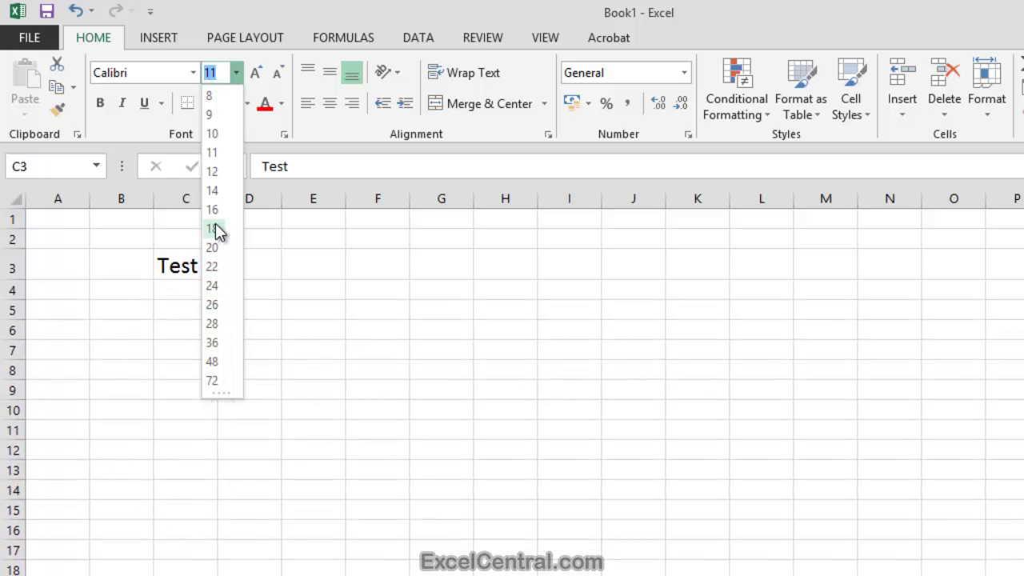
{"action": "left_click", "coordinate": [214, 152]}
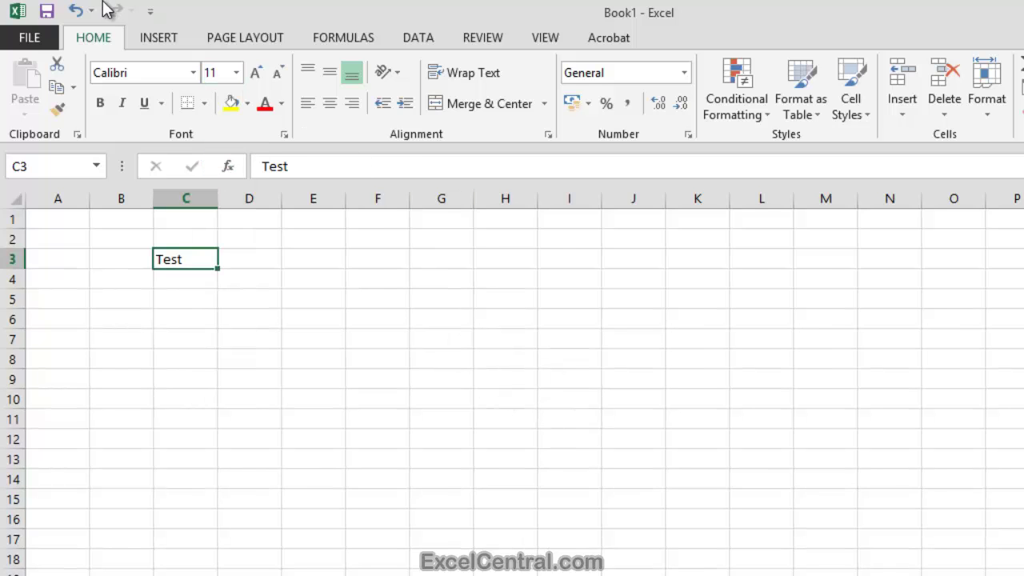
Set the font size of cell C3 to 144
{"action": "left_click", "coordinate": [220, 72]}
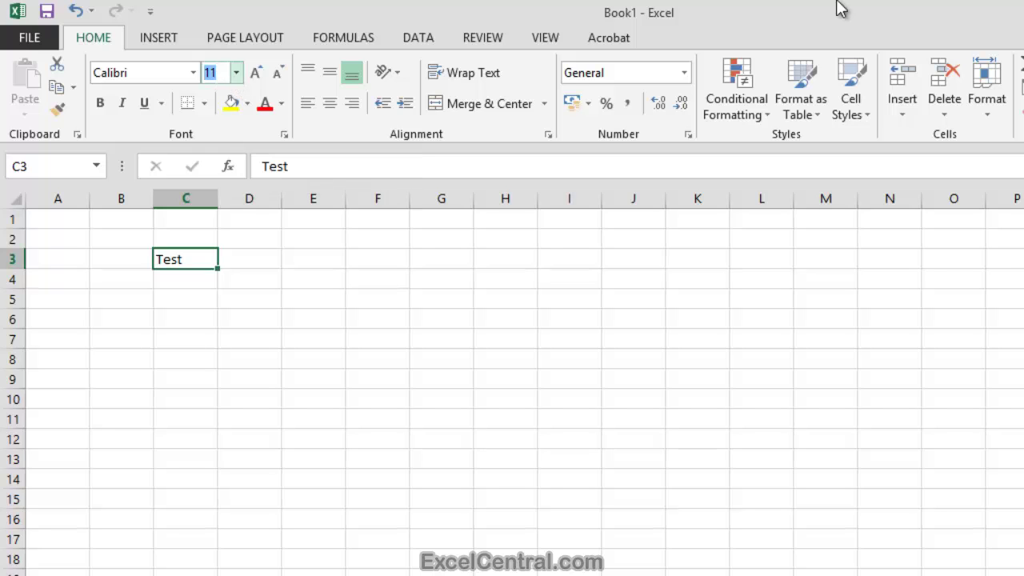
{"action": "type", "text": "144"}
{"action": "key", "text": "Return"}
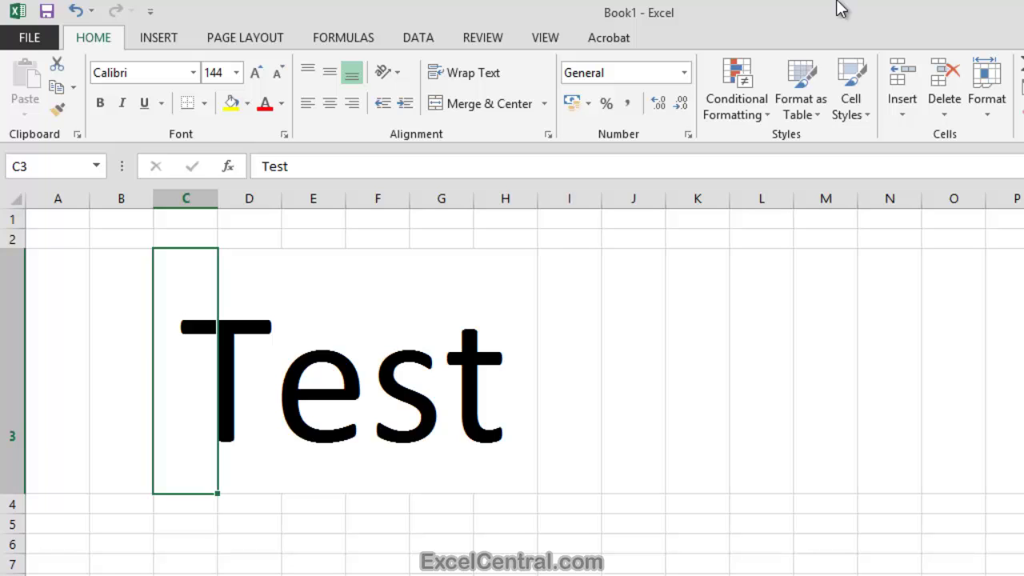
Return the font size of cell C3 to 11
{"action": "left_click", "coordinate": [209, 74]}
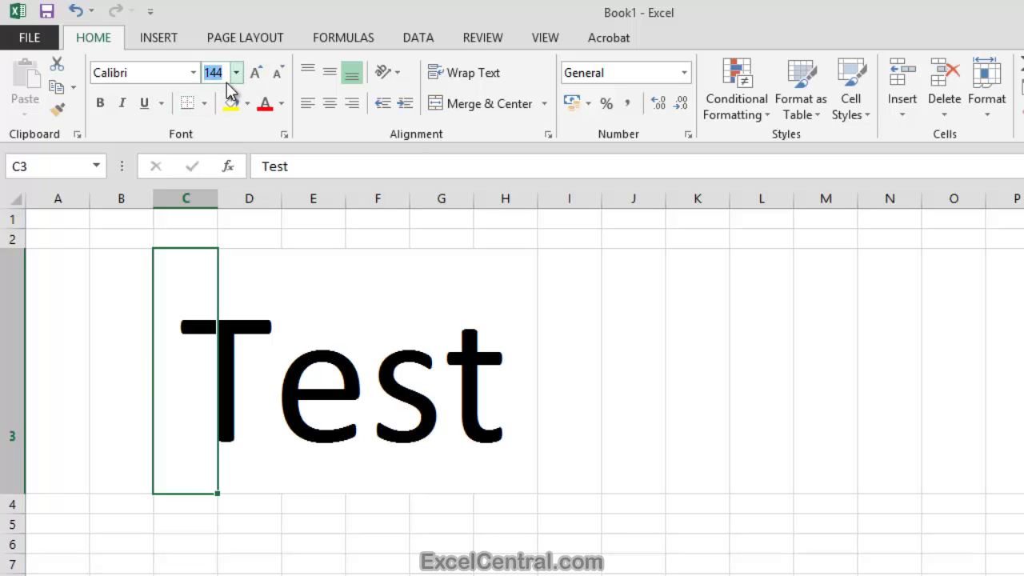
{"action": "type", "text": "11"}
{"action": "left_click", "coordinate": [226, 80]}
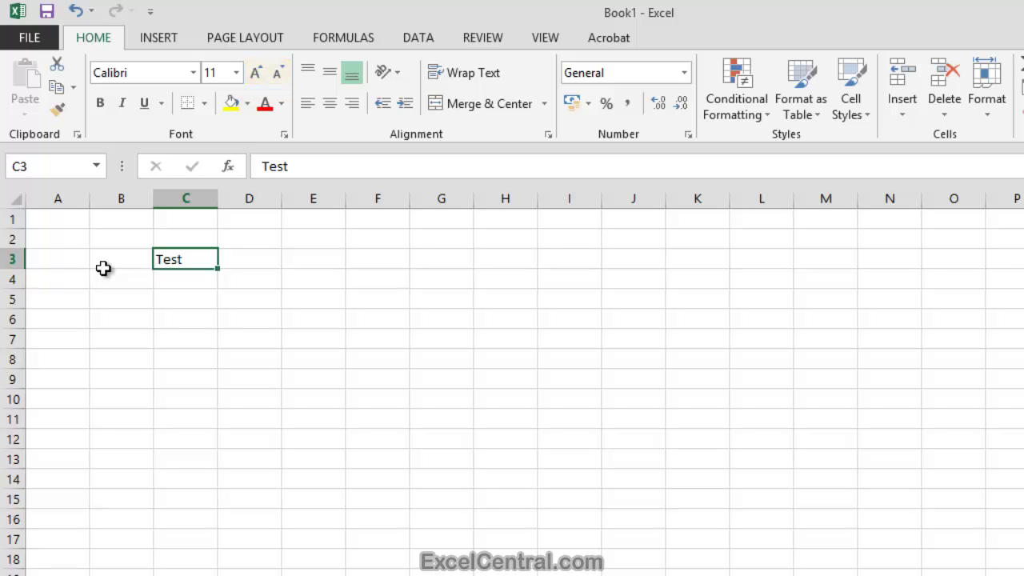
Enlarge the text in cell C3 through successive font sizes up to 72 with Increase Font Size
{"action": "left_click", "coordinate": [255, 74]}
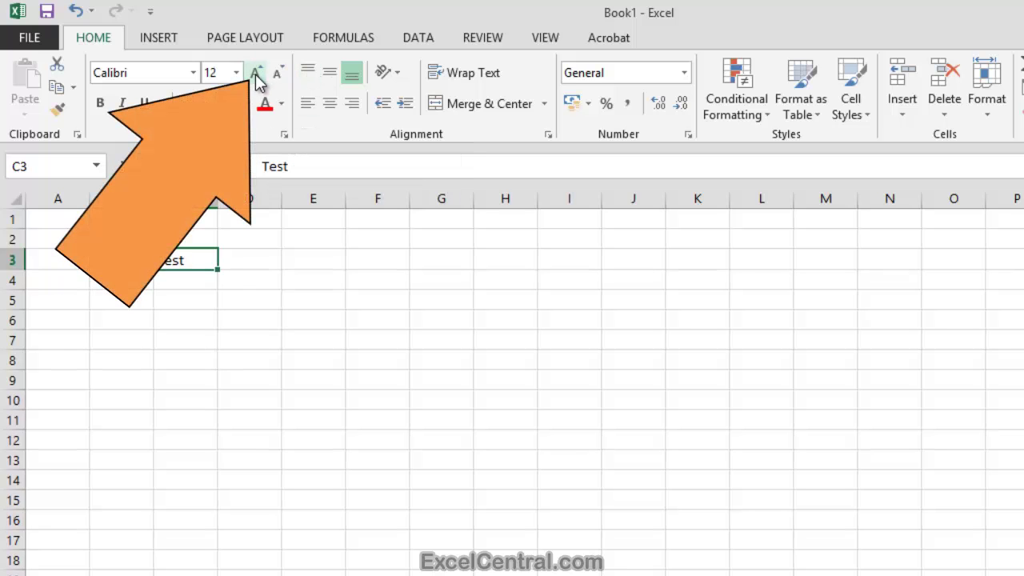
{"action": "left_click", "coordinate": [255, 74]}
{"action": "left_click", "coordinate": [255, 73]}
{"action": "left_click", "coordinate": [255, 74]}
{"action": "left_click", "coordinate": [256, 74]}
{"action": "left_click", "coordinate": [255, 74]}
{"action": "left_click", "coordinate": [256, 74]}
{"action": "left_click", "coordinate": [256, 73]}
{"action": "left_click", "coordinate": [255, 74]}
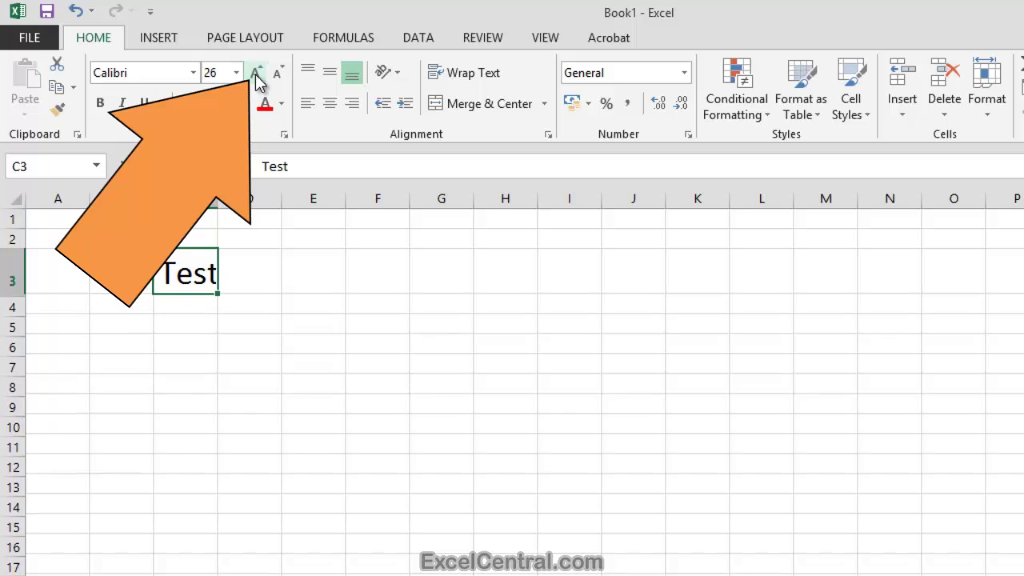
{"action": "left_click", "coordinate": [255, 74]}
{"action": "left_click", "coordinate": [255, 73]}
{"action": "left_click", "coordinate": [255, 74]}
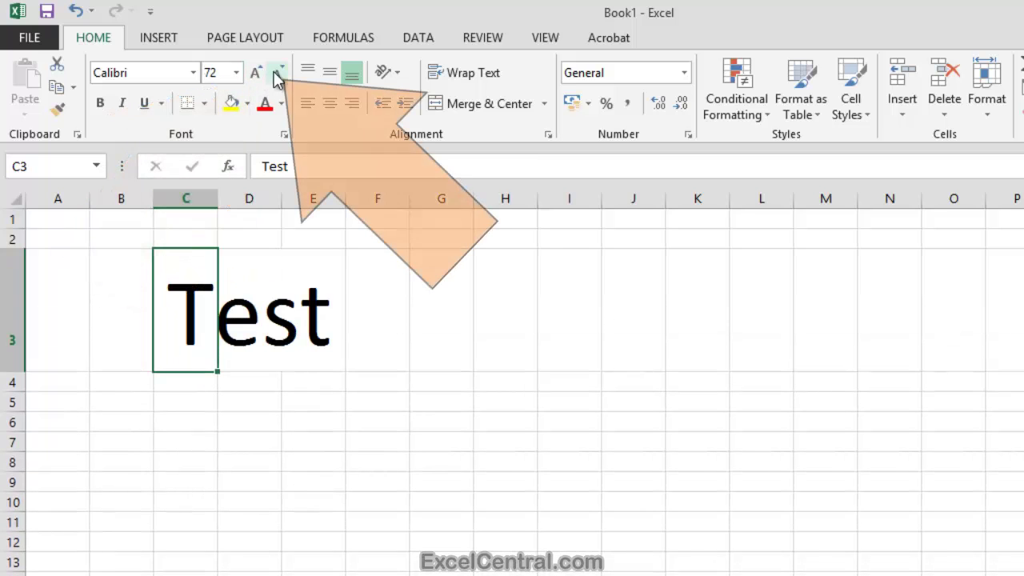
Shrink the text in cell C3 step by step to font size 10, then increase it once to 11
{"action": "left_click", "coordinate": [276, 74]}
{"action": "left_click", "coordinate": [277, 74]}
{"action": "left_click", "coordinate": [277, 73]}
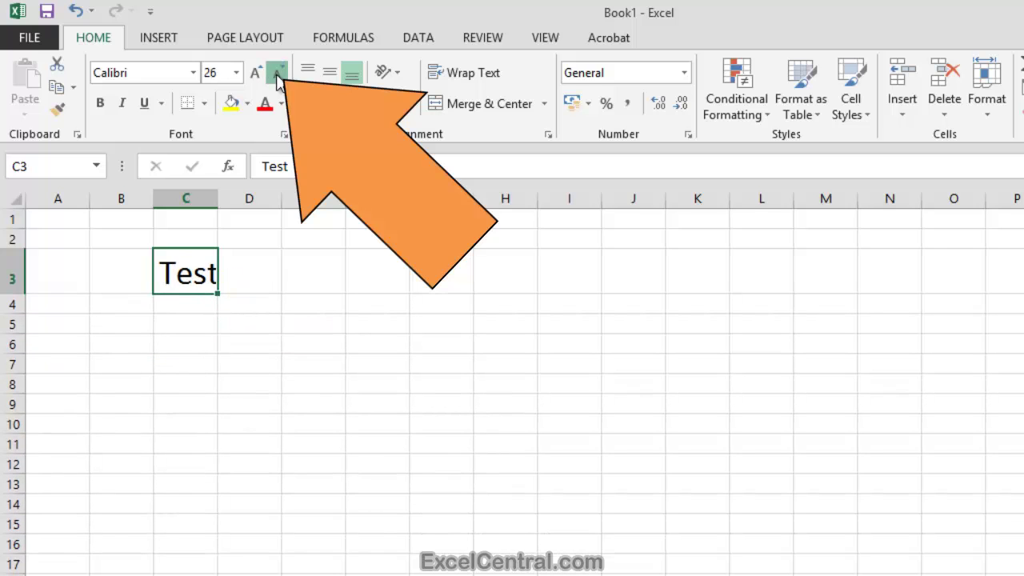
{"action": "left_click", "coordinate": [277, 73]}
{"action": "left_click", "coordinate": [277, 74]}
{"action": "left_click", "coordinate": [276, 73]}
{"action": "left_click", "coordinate": [277, 73]}
{"action": "left_click", "coordinate": [277, 73]}
{"action": "left_click", "coordinate": [277, 74]}
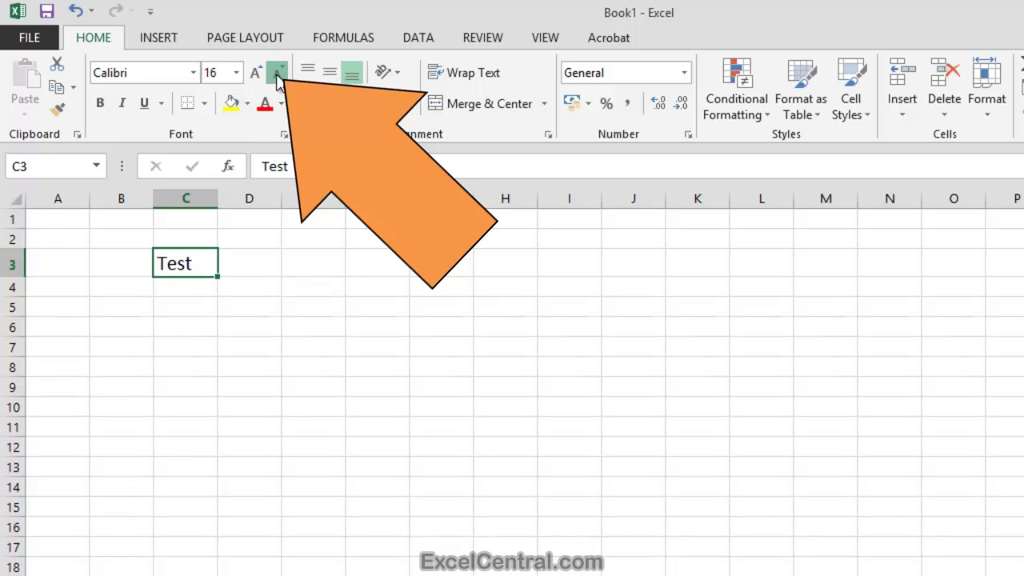
{"action": "left_click", "coordinate": [277, 73]}
{"action": "left_click", "coordinate": [277, 74]}
{"action": "left_click", "coordinate": [277, 74]}
{"action": "left_click", "coordinate": [277, 73]}
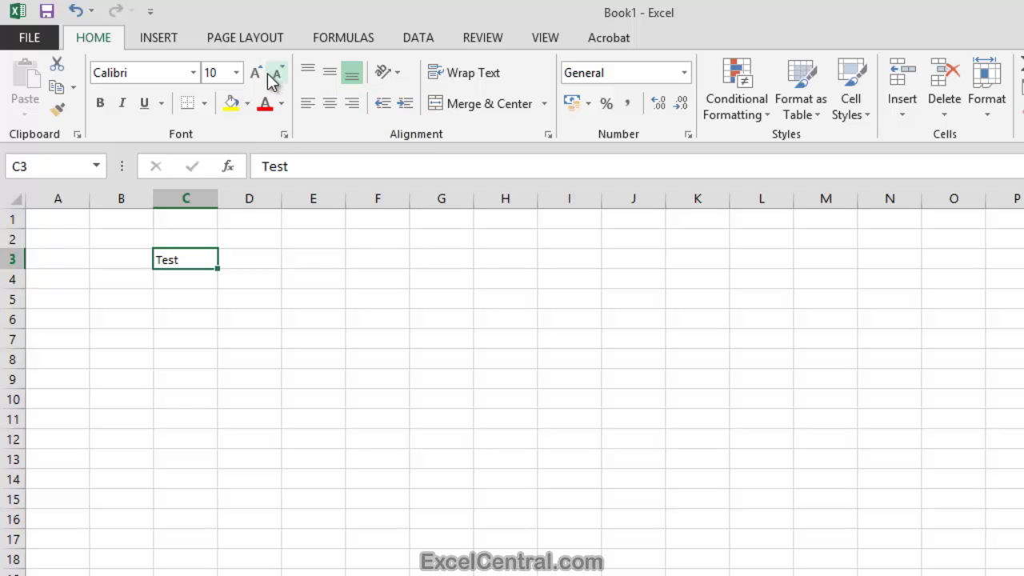
{"action": "left_click", "coordinate": [257, 73]}
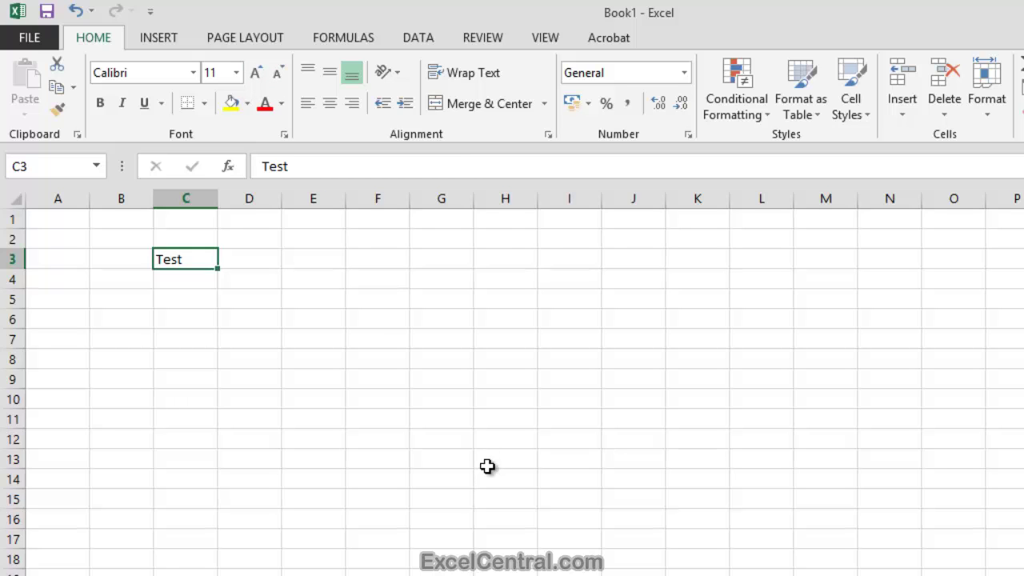
Apply bold, italic and underline formatting to the text in cell C3
{"action": "left_click", "coordinate": [101, 104]}
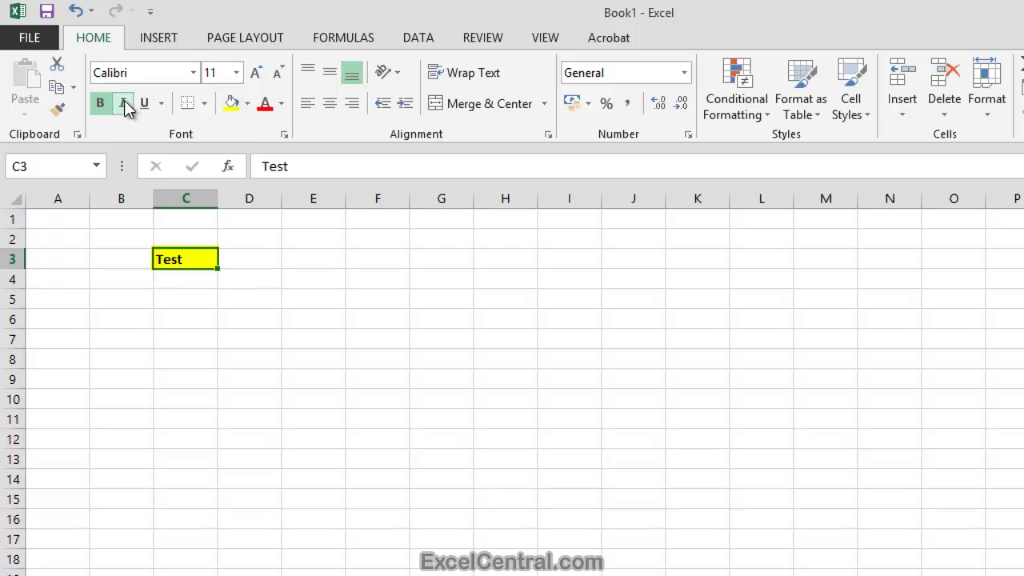
{"action": "left_click", "coordinate": [125, 105]}
{"action": "left_click", "coordinate": [146, 105]}
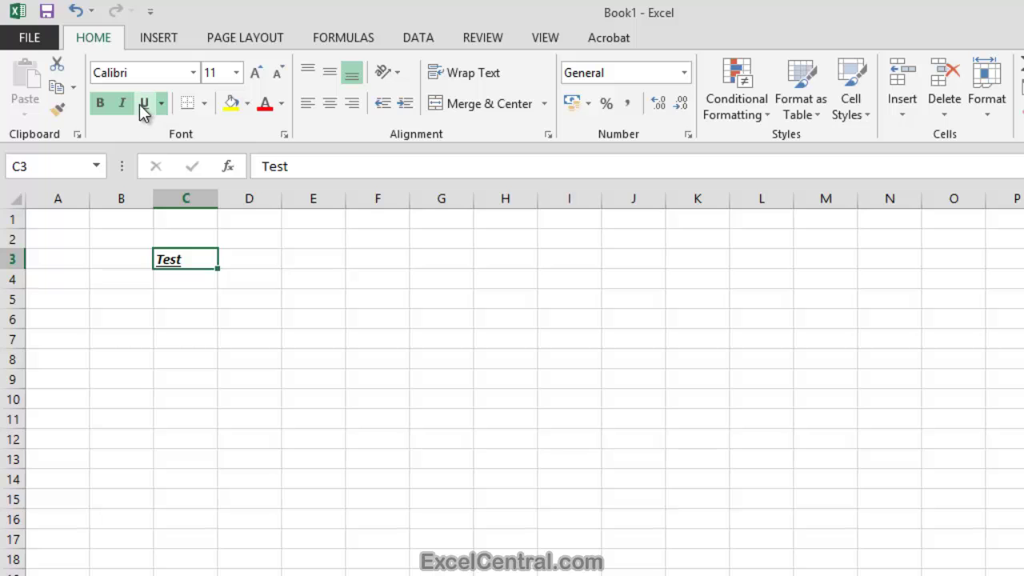
Remove the underline, italic and bold formatting from the text in cell C3
{"action": "left_click", "coordinate": [142, 104]}
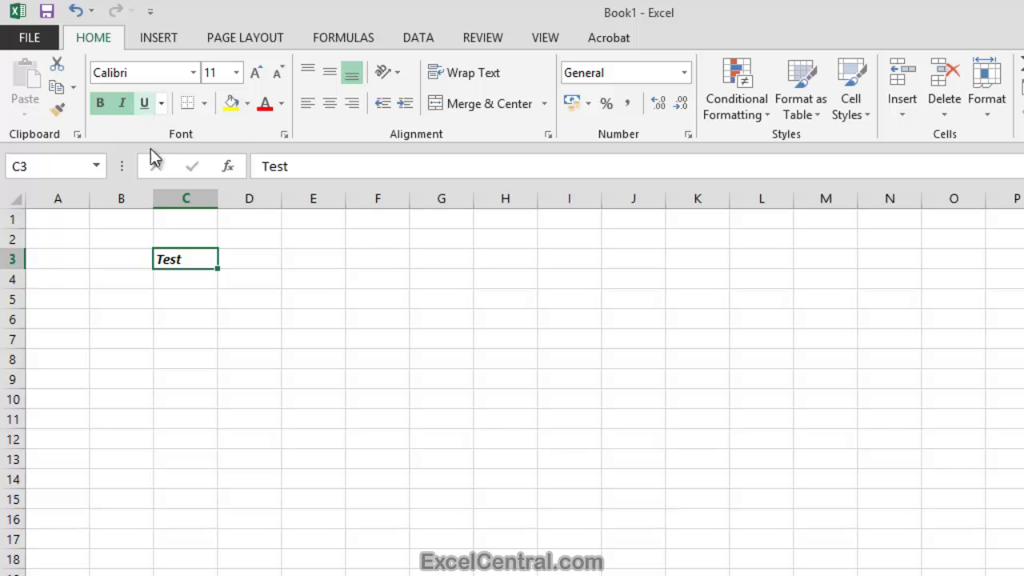
{"action": "left_click", "coordinate": [122, 104]}
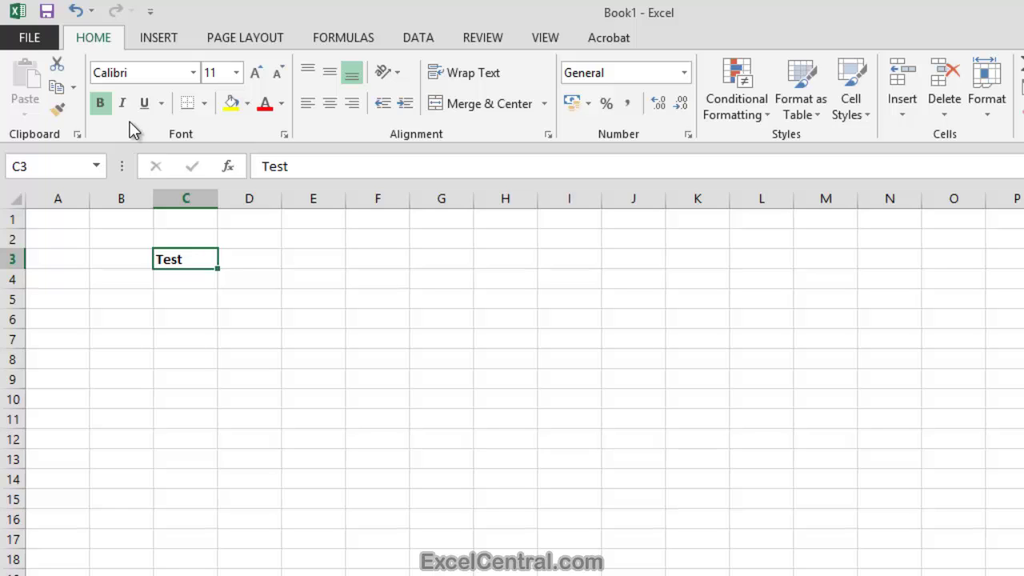
{"action": "left_click", "coordinate": [100, 103]}
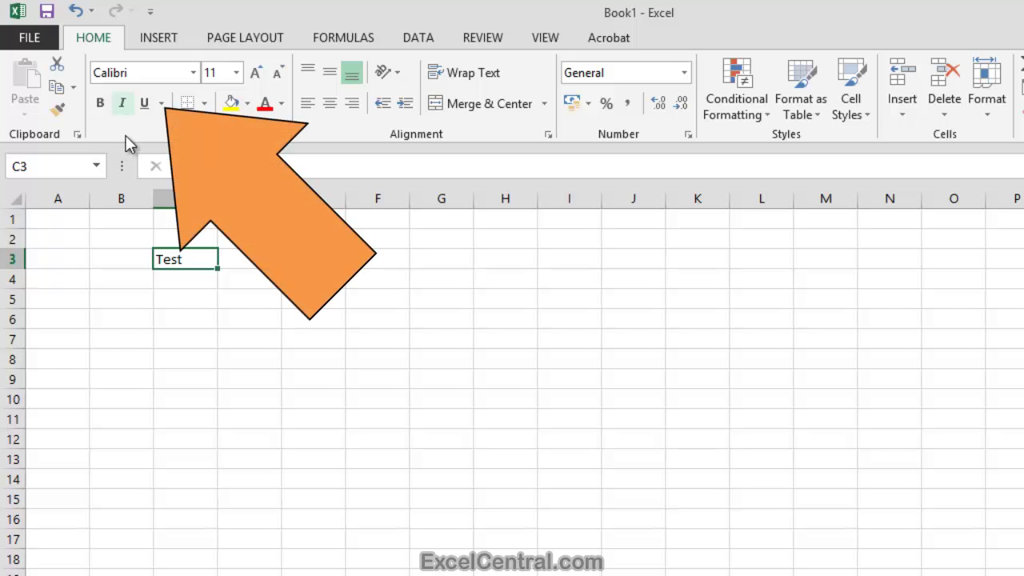
Apply a double underline to the text in cell C3, check it with another cell selected, and reselect C3
{"action": "left_click", "coordinate": [161, 103]}
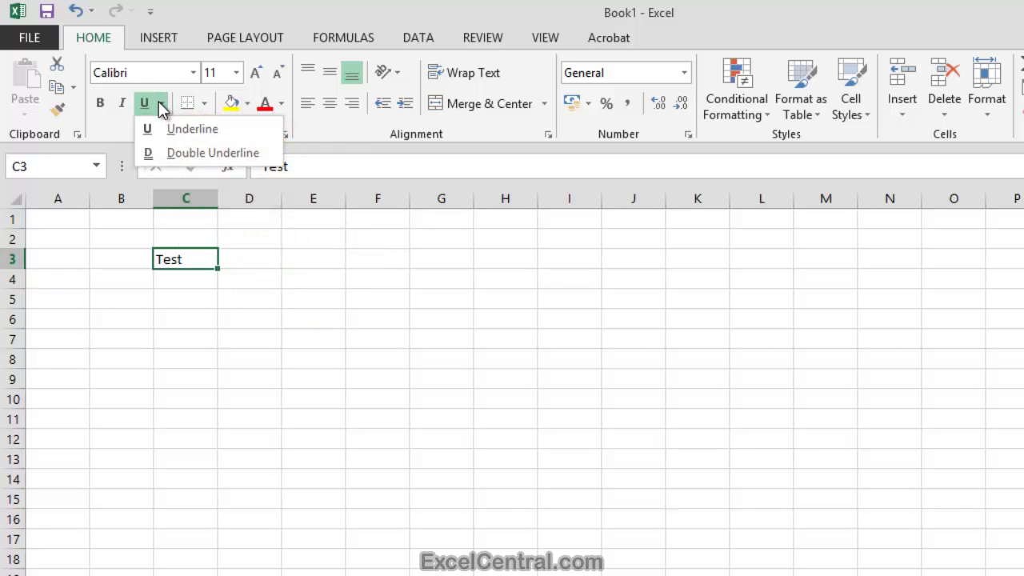
{"action": "left_click", "coordinate": [182, 153]}
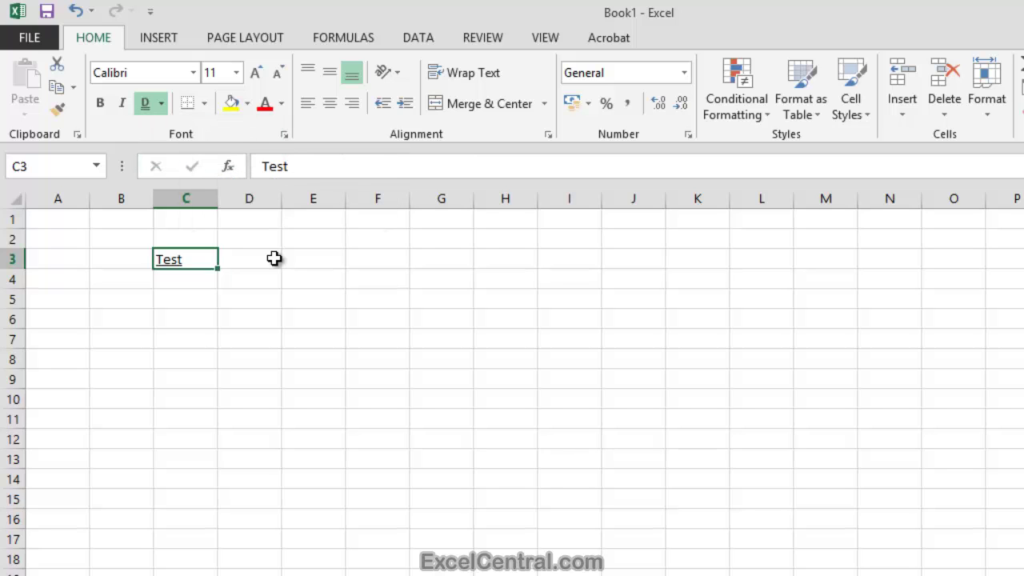
{"action": "left_click", "coordinate": [288, 277]}
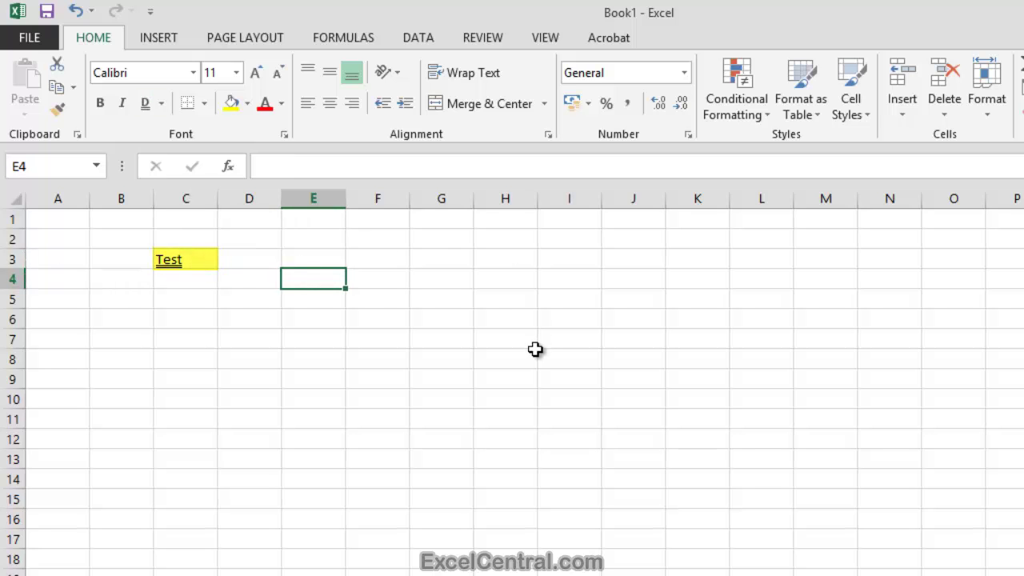
{"action": "left_click", "coordinate": [184, 259]}
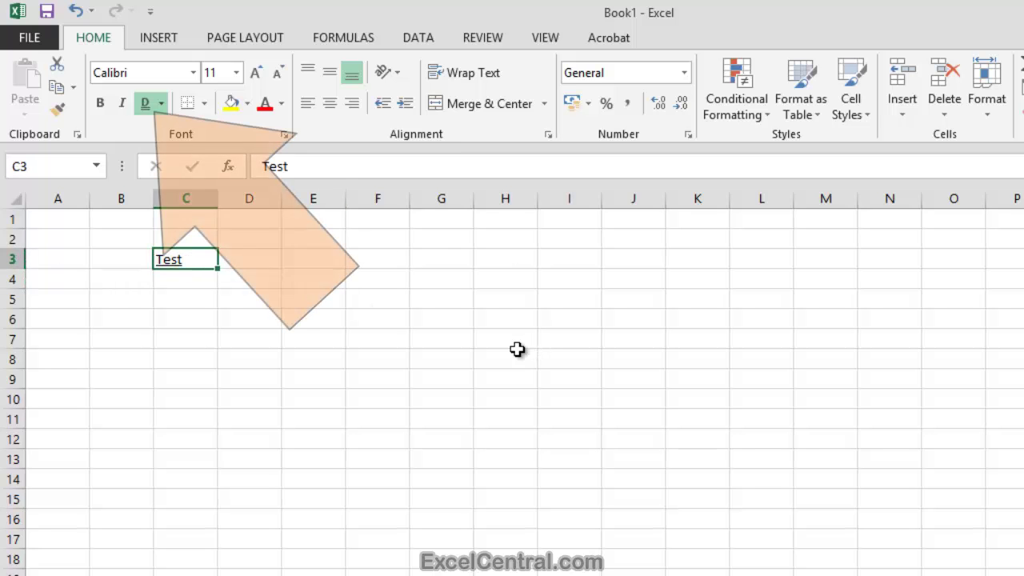
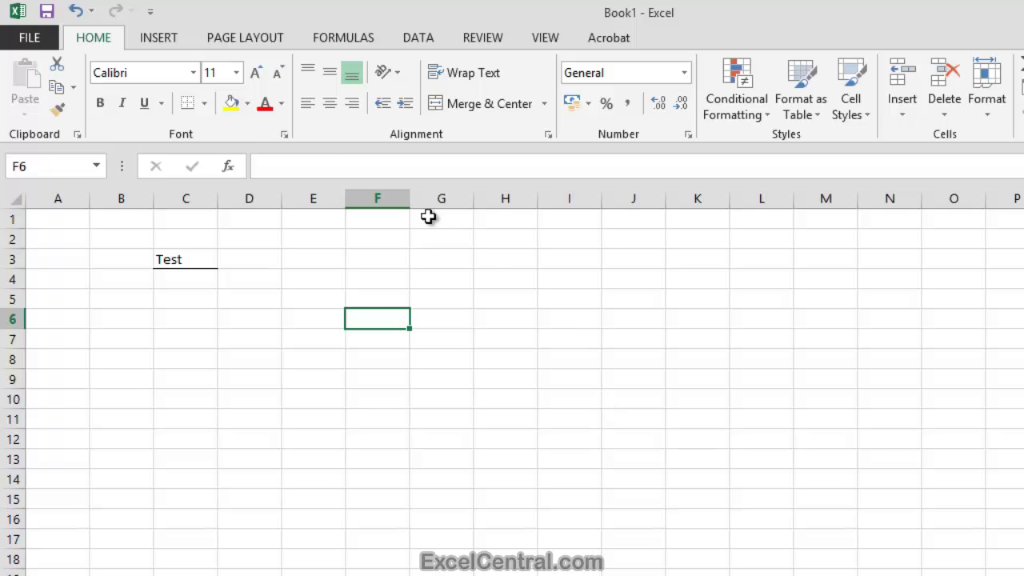
Review the available cell border styles without applying one, and move the selection to cell G6
{"action": "left_click", "coordinate": [205, 104]}
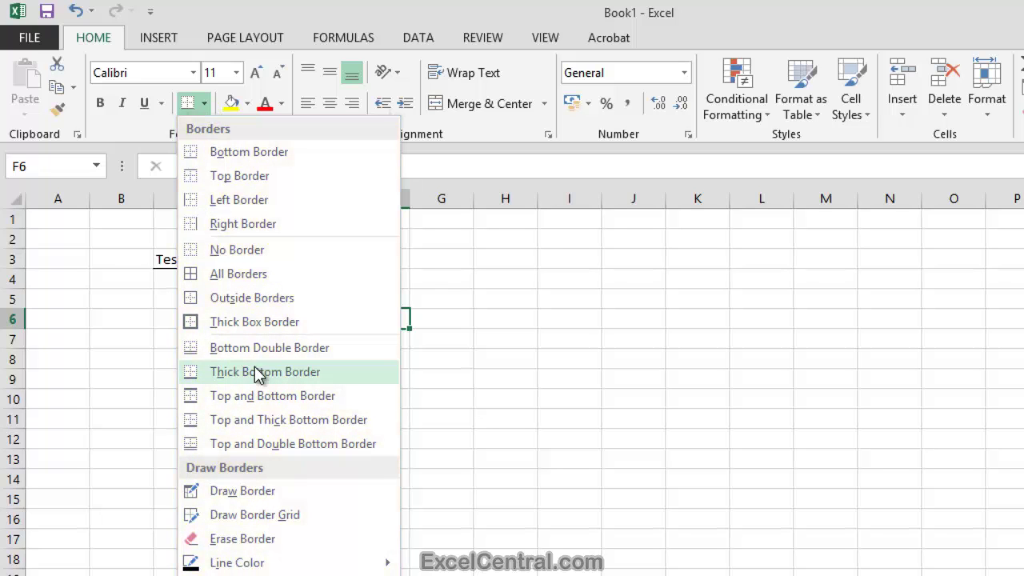
{"action": "left_click", "coordinate": [447, 357]}
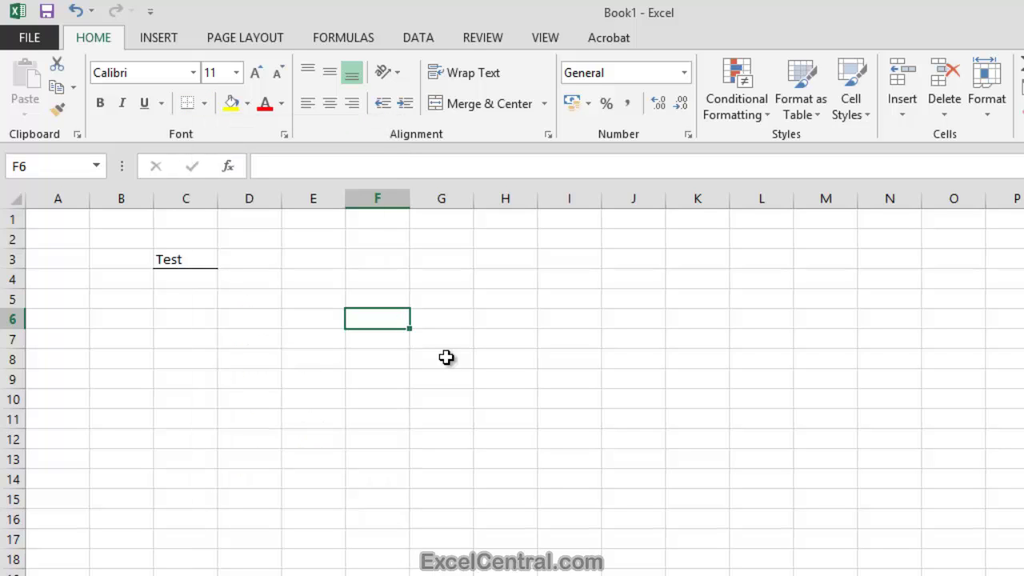
{"action": "key", "text": "Right"}
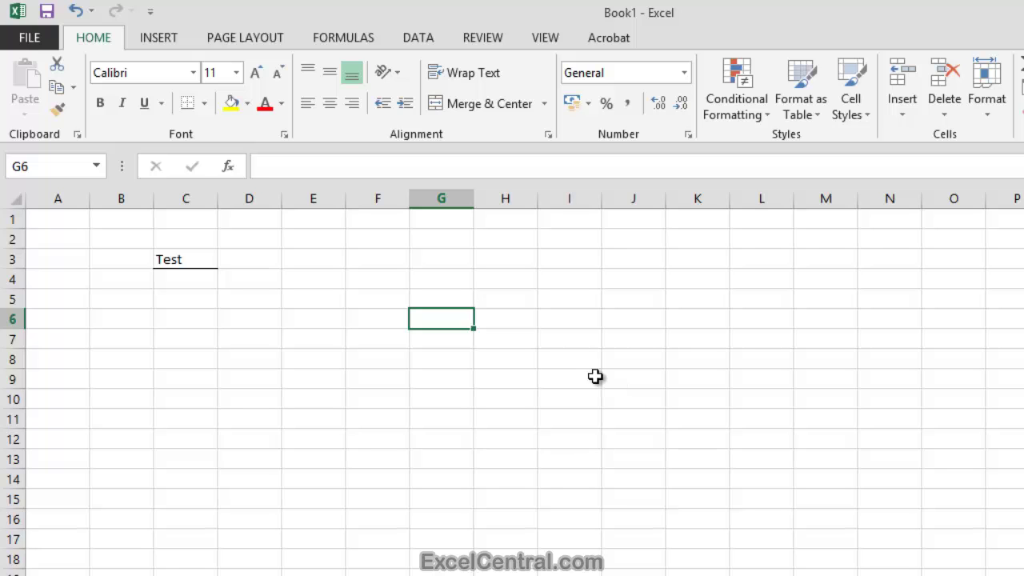
Remove the border from cell C3 and select cell F5 to check the result
{"action": "left_click", "coordinate": [190, 259]}
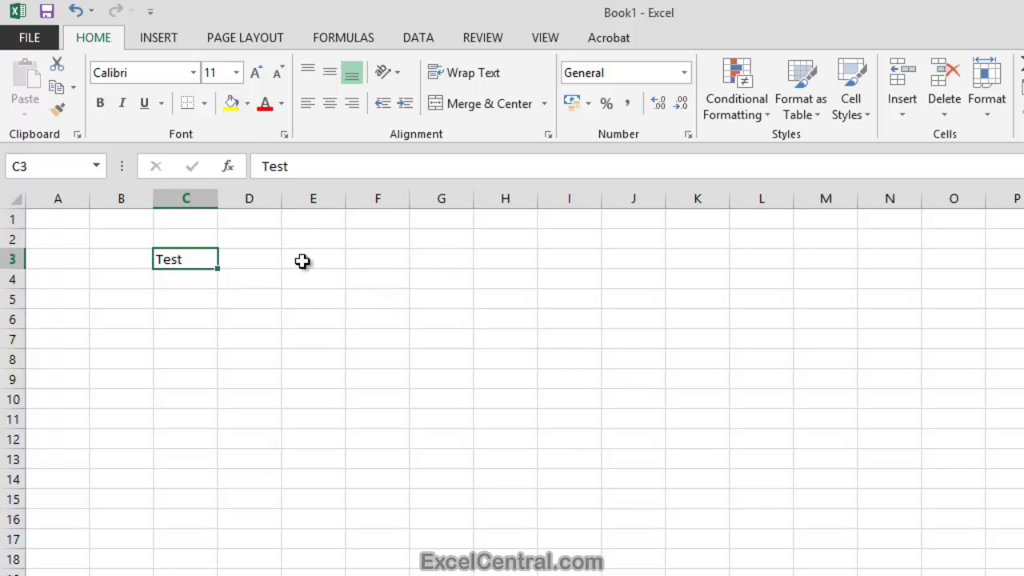
{"action": "left_click", "coordinate": [205, 104]}
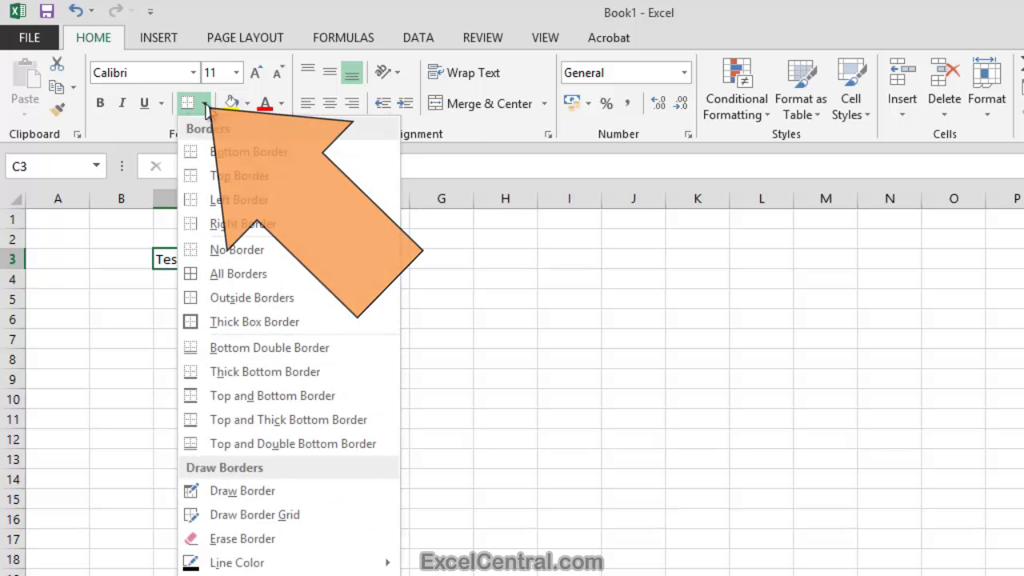
{"action": "left_click", "coordinate": [255, 249]}
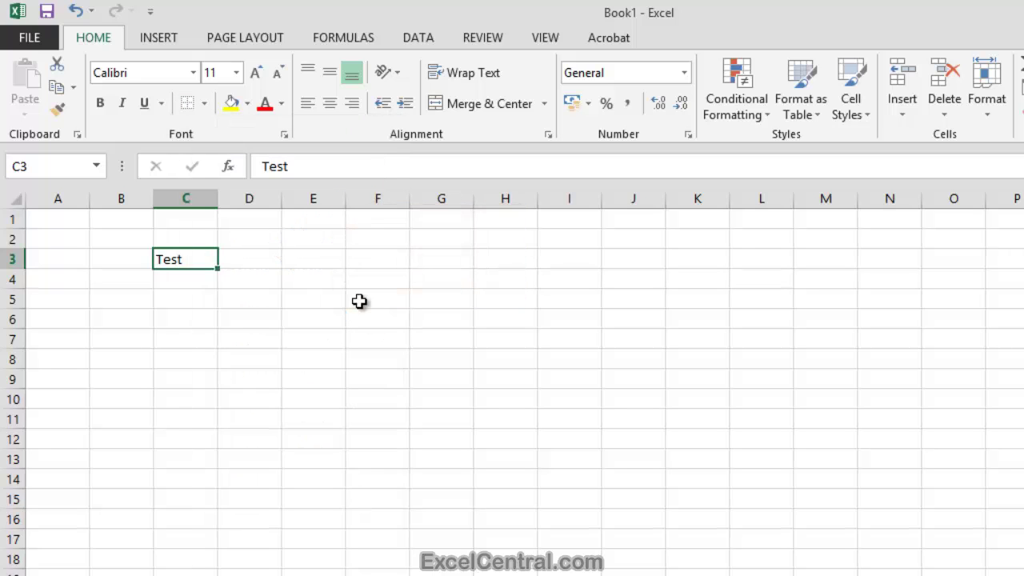
{"action": "left_click", "coordinate": [359, 302]}
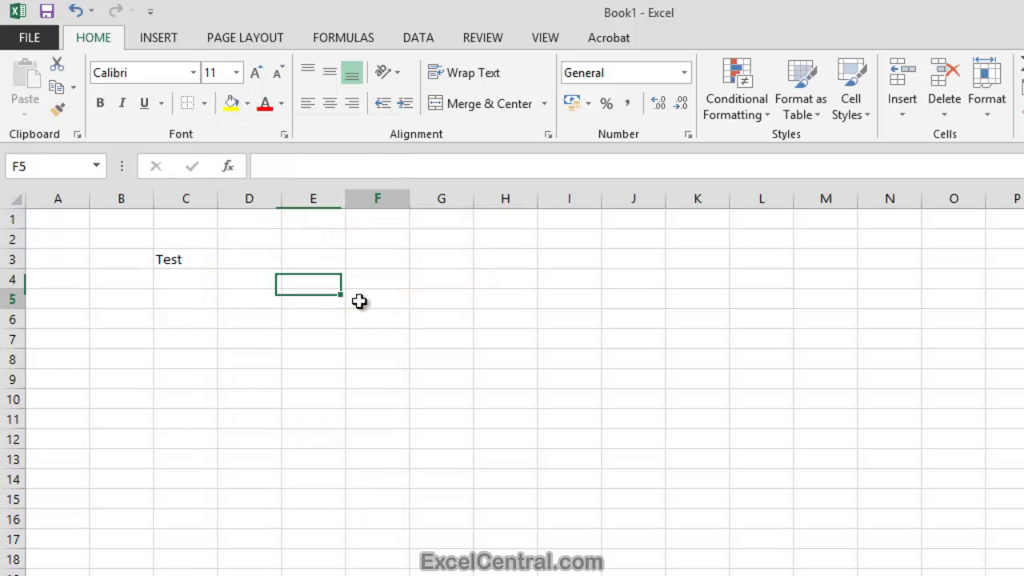
Give cell C3 a light green theme fill and a dark blue theme font color
{"action": "left_click", "coordinate": [176, 259]}
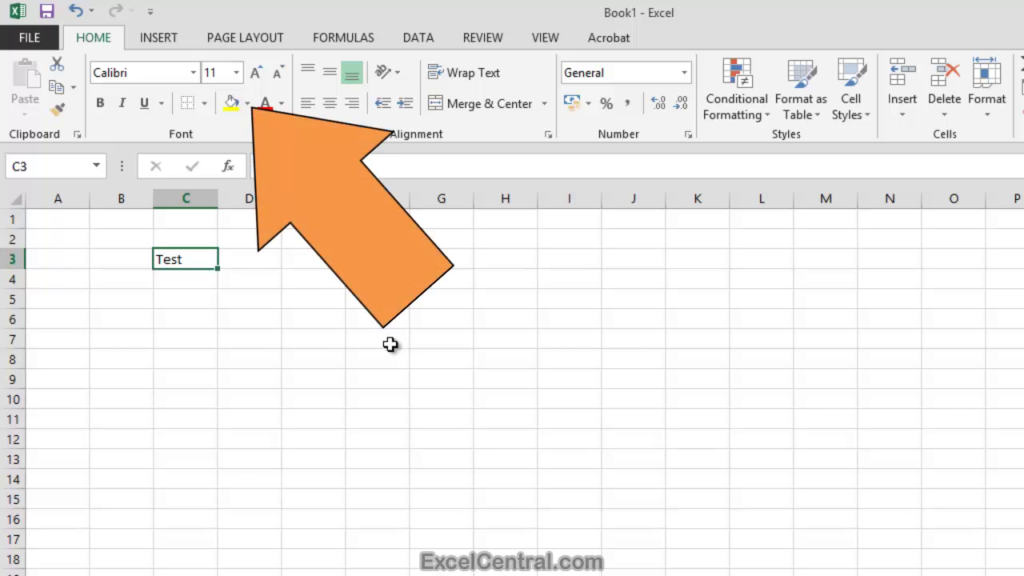
{"action": "left_click", "coordinate": [249, 105]}
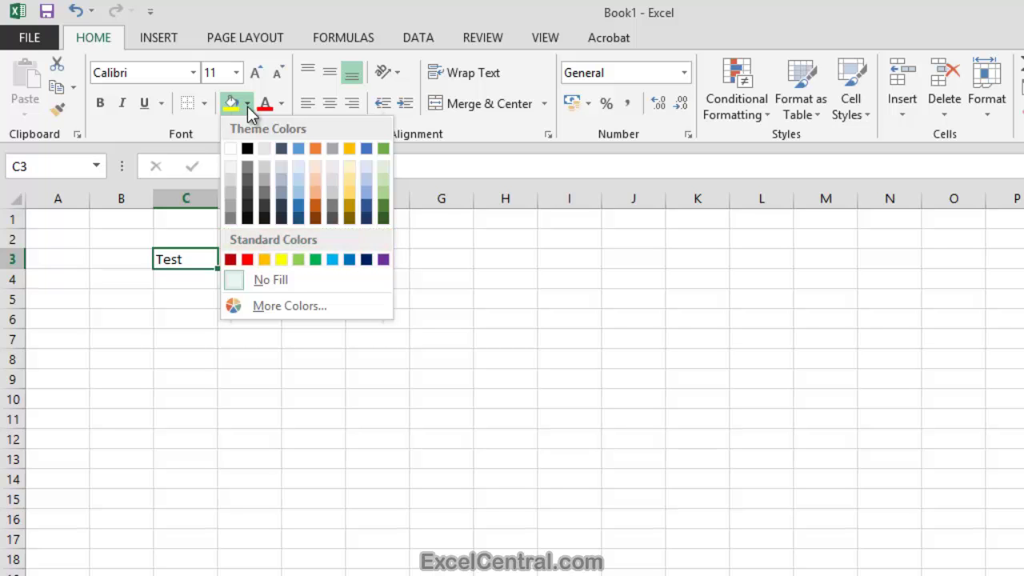
{"action": "left_click", "coordinate": [383, 181]}
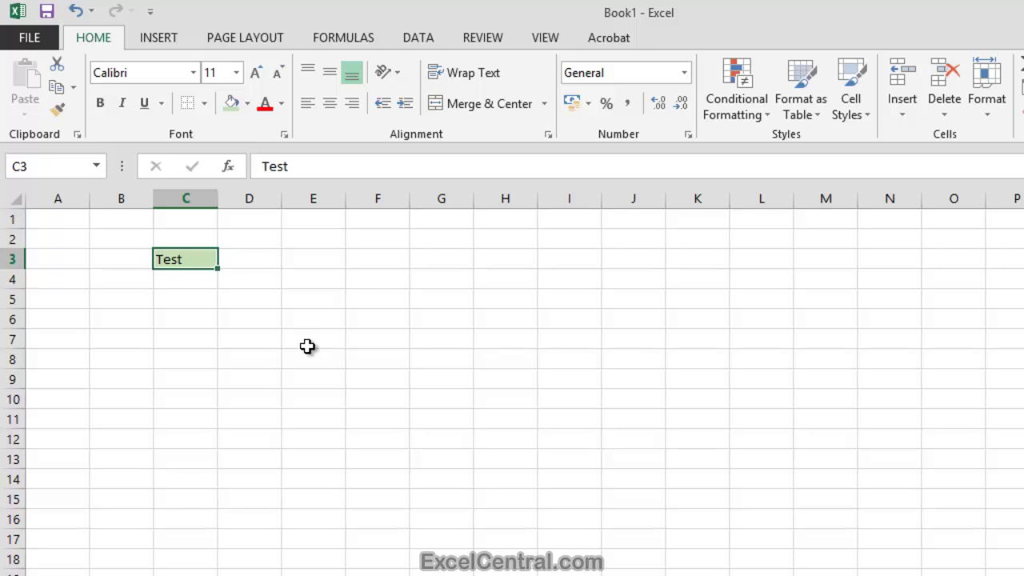
{"action": "left_click", "coordinate": [282, 107]}
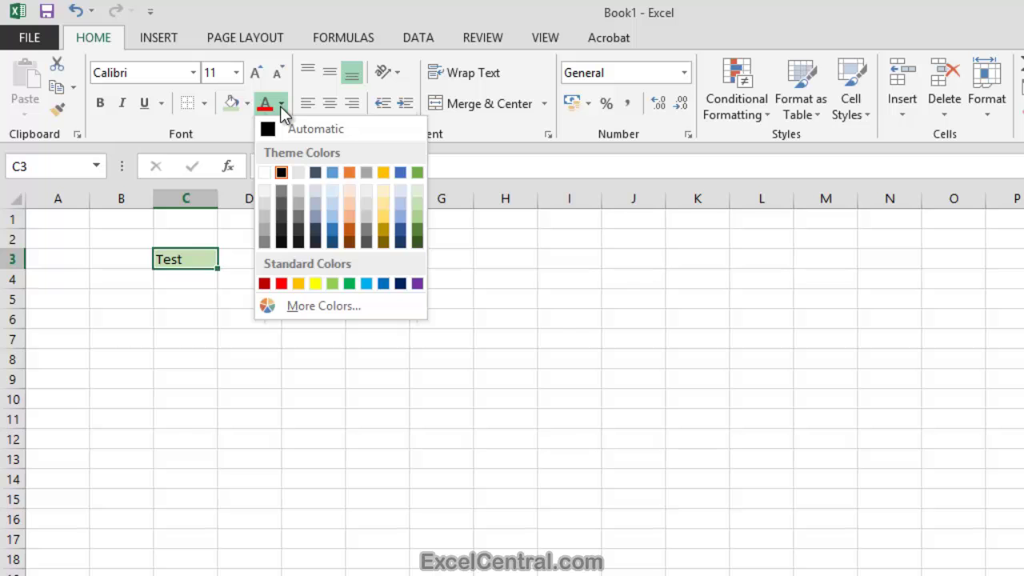
{"action": "left_click", "coordinate": [400, 243]}
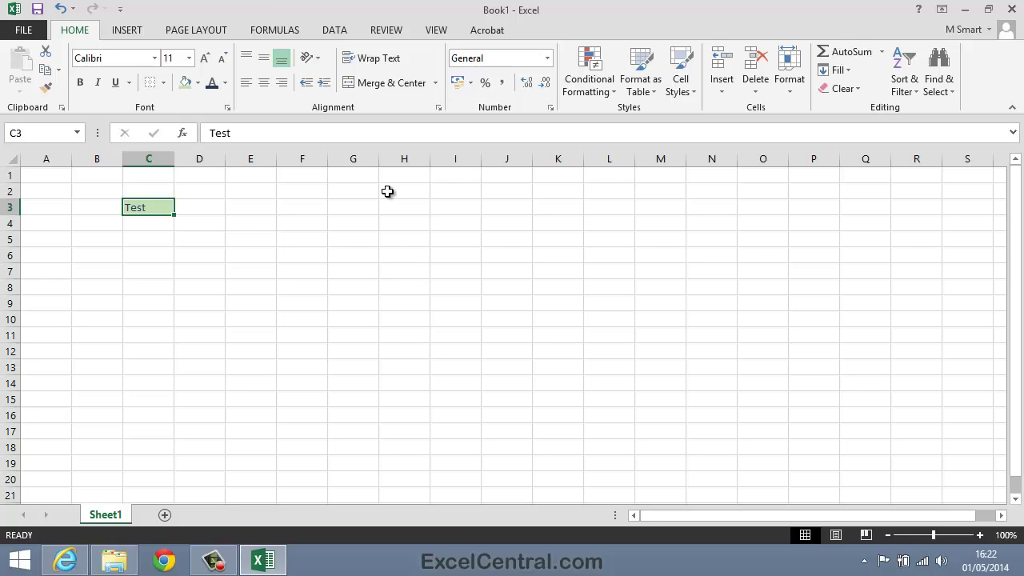
Collapse the Ribbon to its tab names, show the Home commands temporarily, and return to the worksheet
{"action": "double_click", "coordinate": [90, 34]}
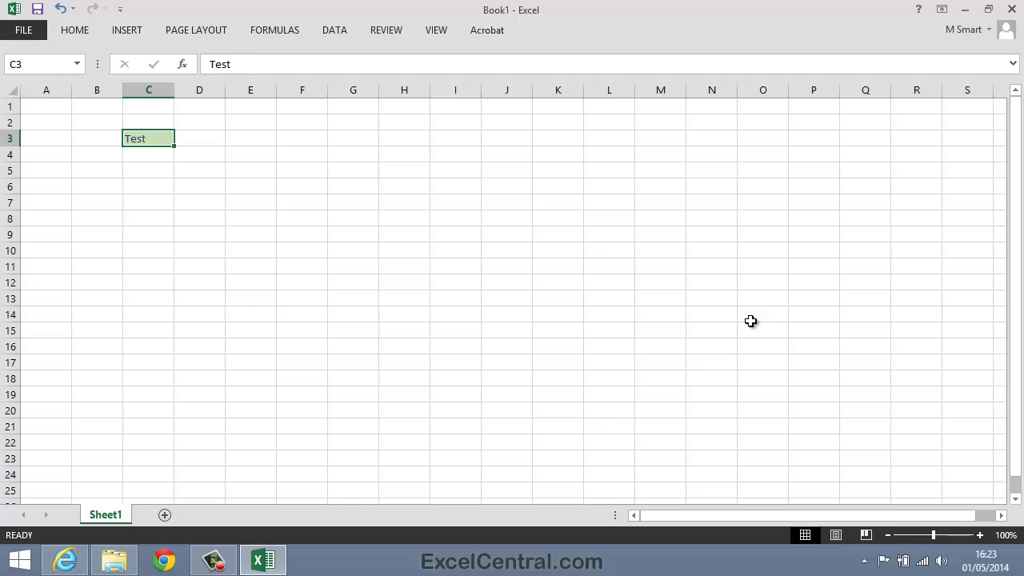
{"action": "left_click", "coordinate": [75, 30]}
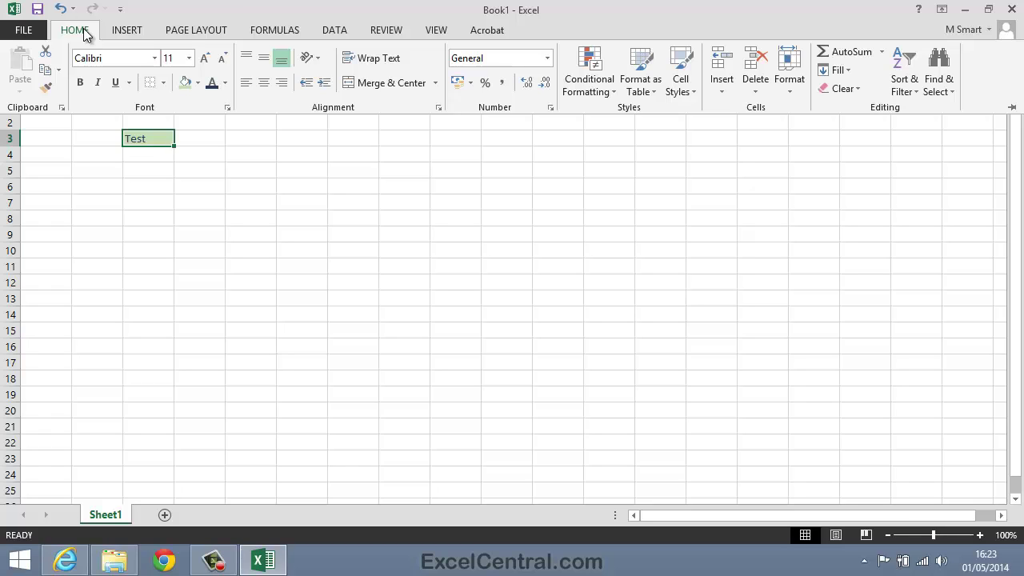
{"action": "left_click", "coordinate": [198, 179]}
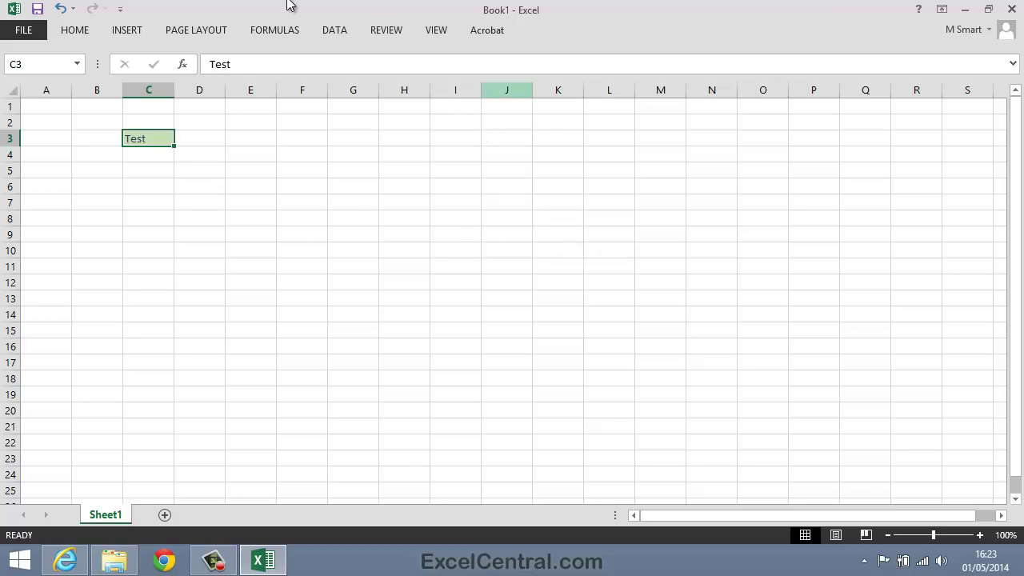
Restore the full Ribbon permanently with the Page Layout commands showing, and select cell H7
{"action": "double_click", "coordinate": [202, 34]}
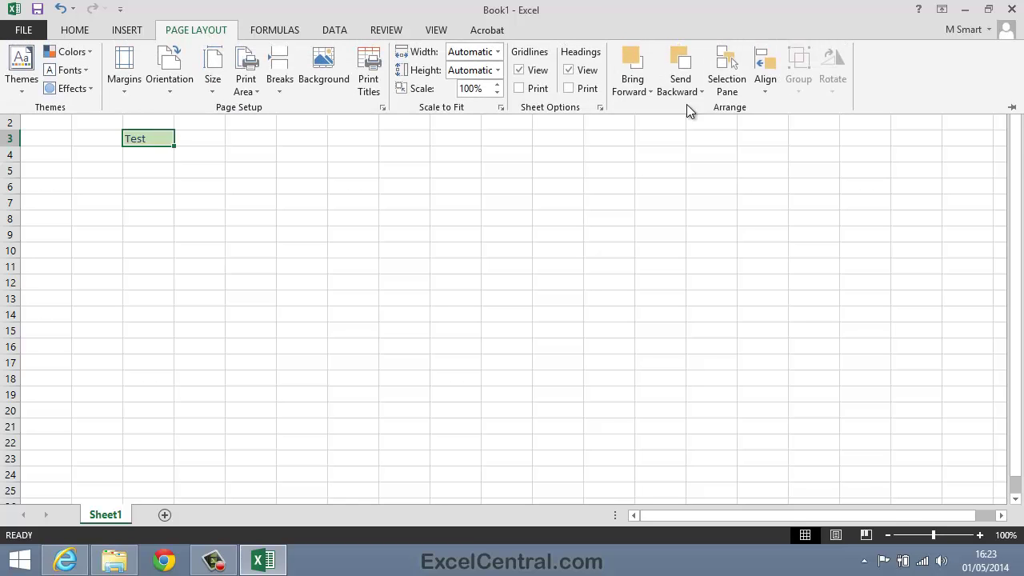
{"action": "left_click", "coordinate": [393, 266]}
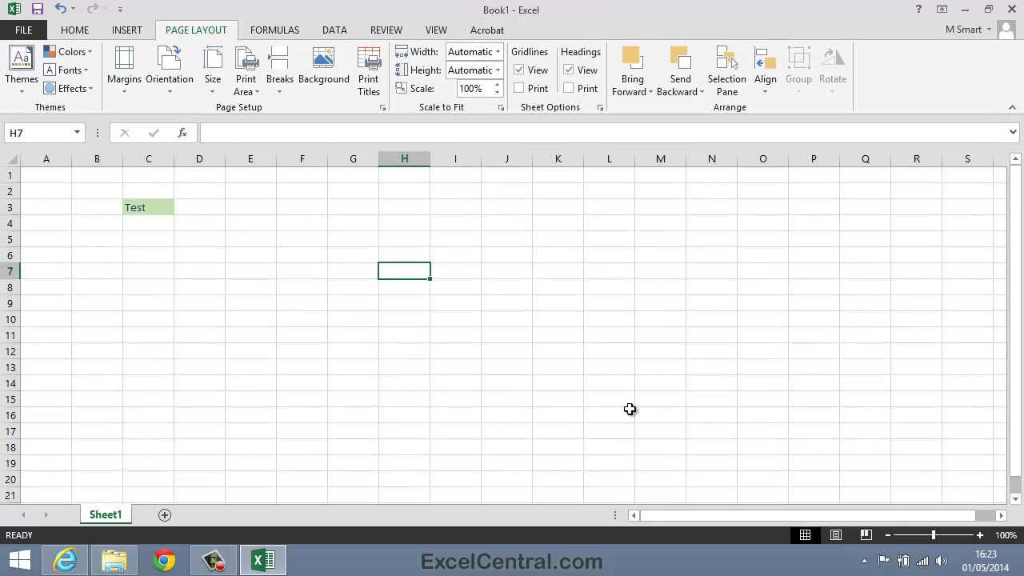